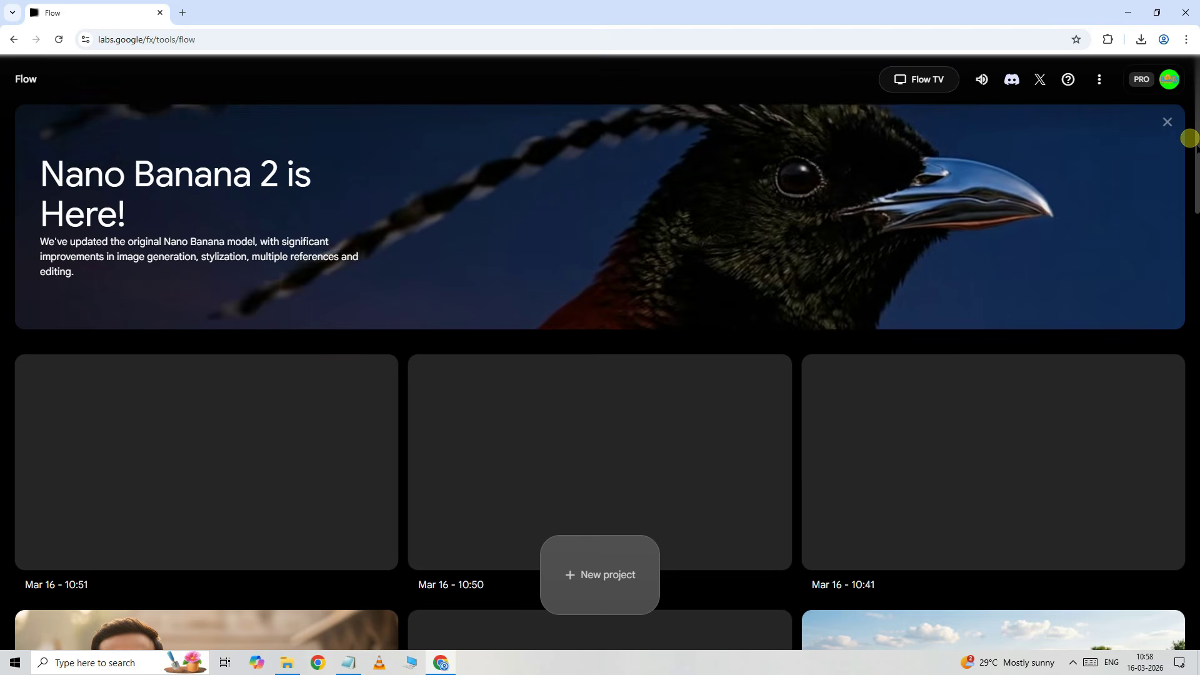
Step: Browse the existing projects and create a new project
drag(1190, 137, 1195, 425)
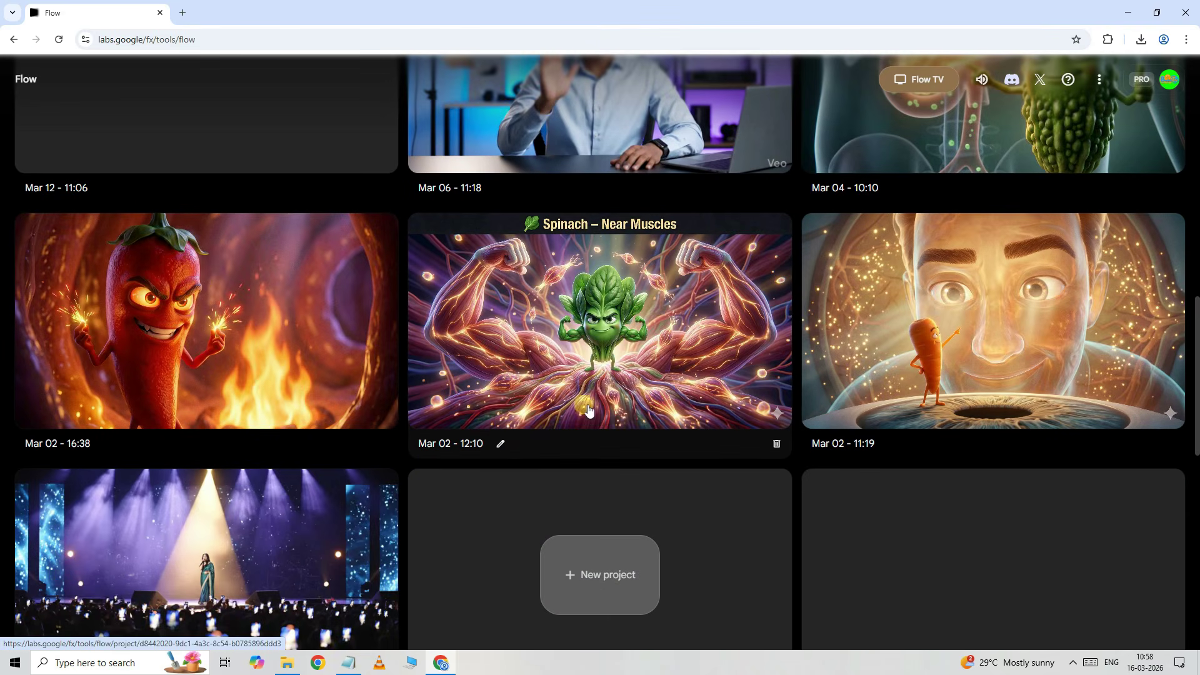
drag(1195, 347, 1196, 100)
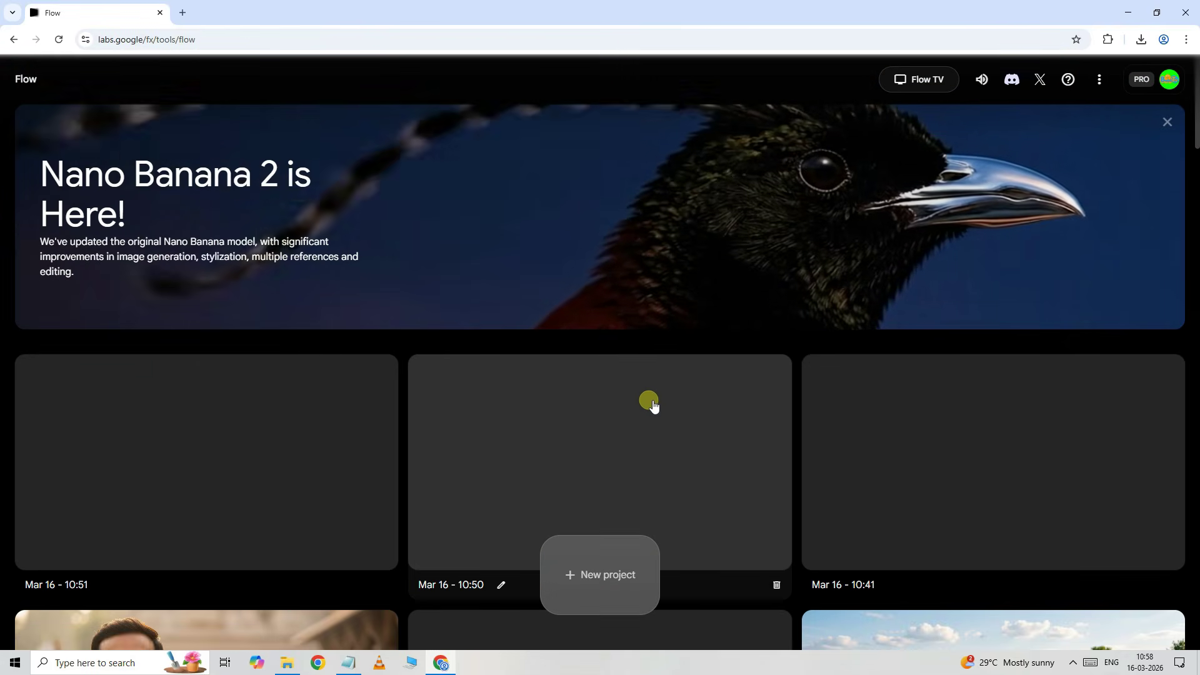
click(598, 581)
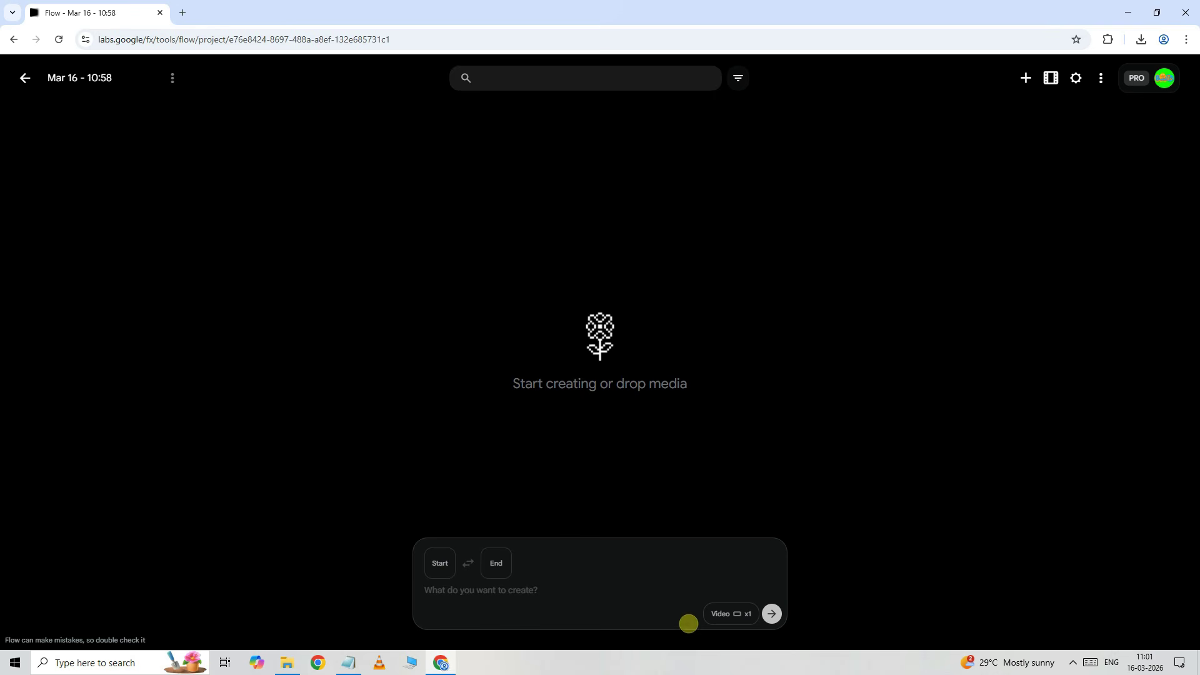
Step: Set the generation type to Image with Landscape orientation, trying Portrait first
click(730, 615)
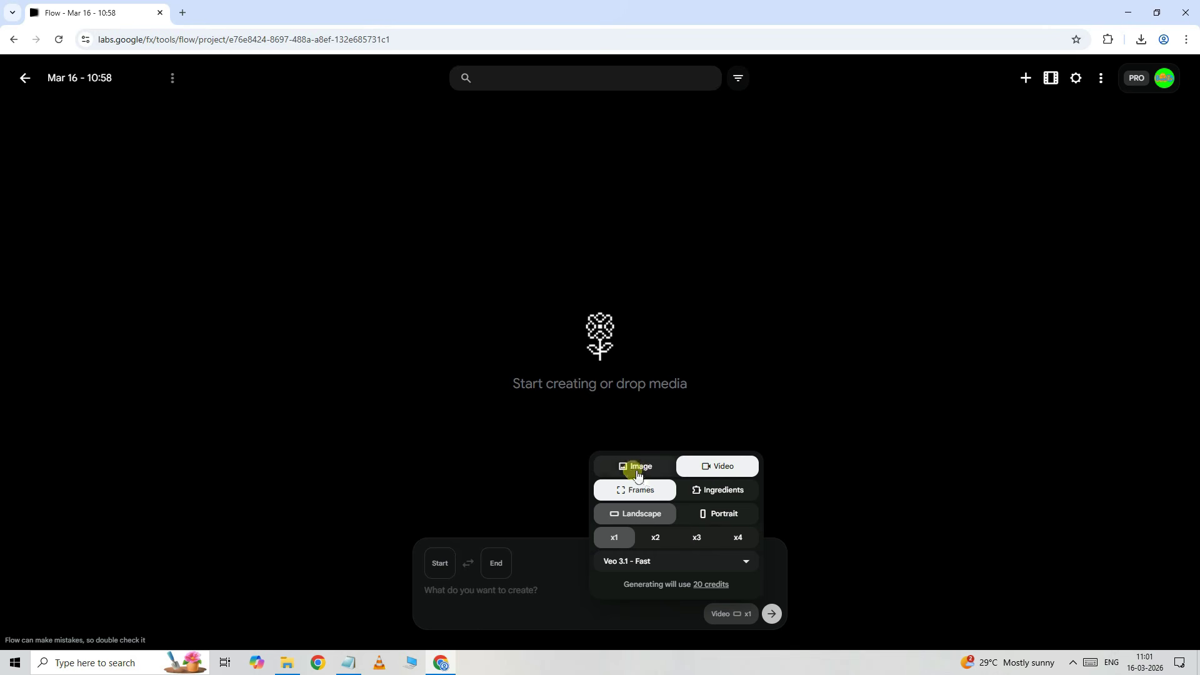
click(640, 472)
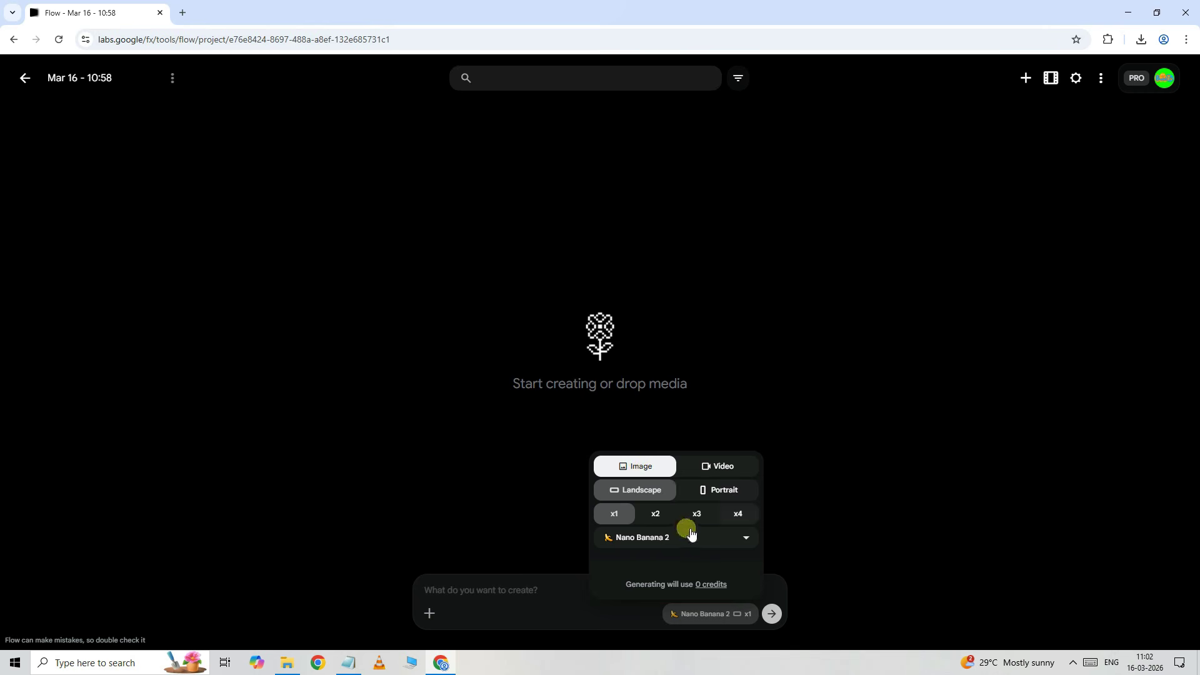
mouse_move(682, 493)
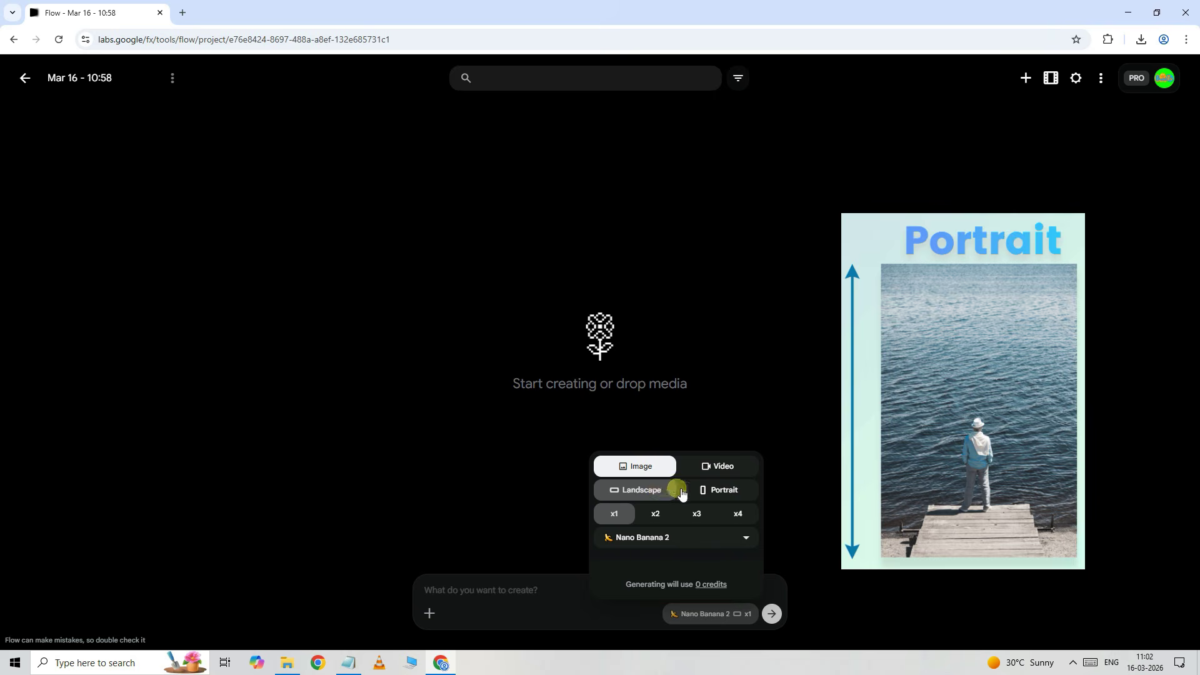
click(735, 494)
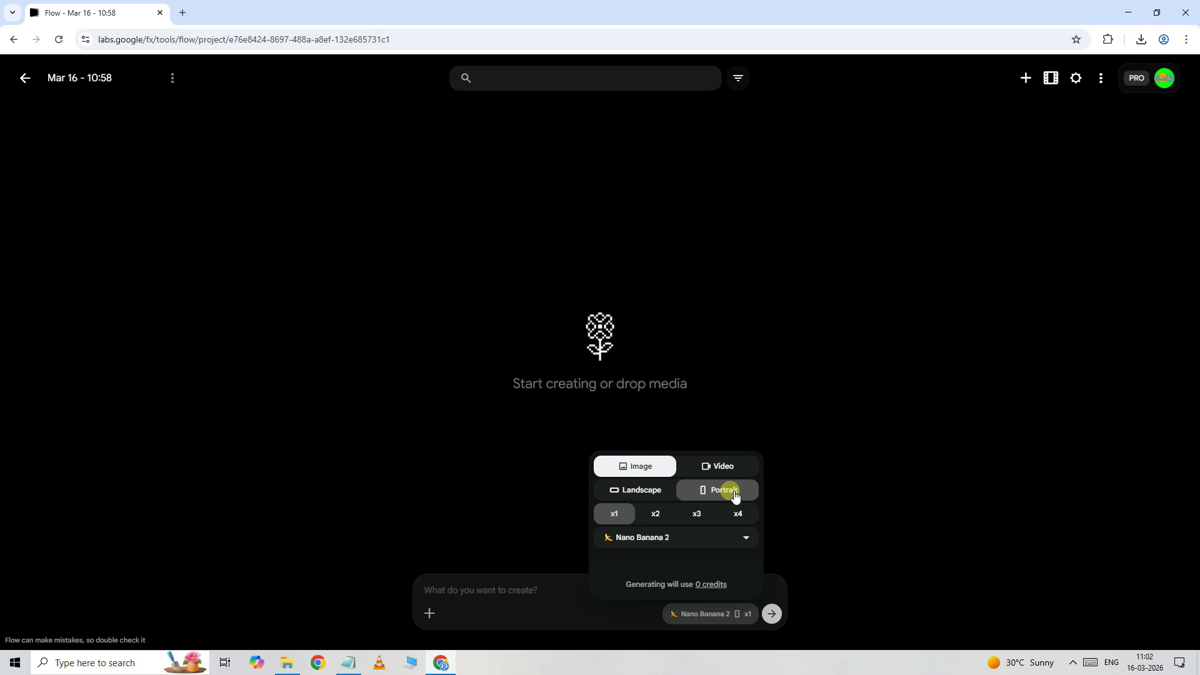
mouse_move(653, 497)
click(640, 496)
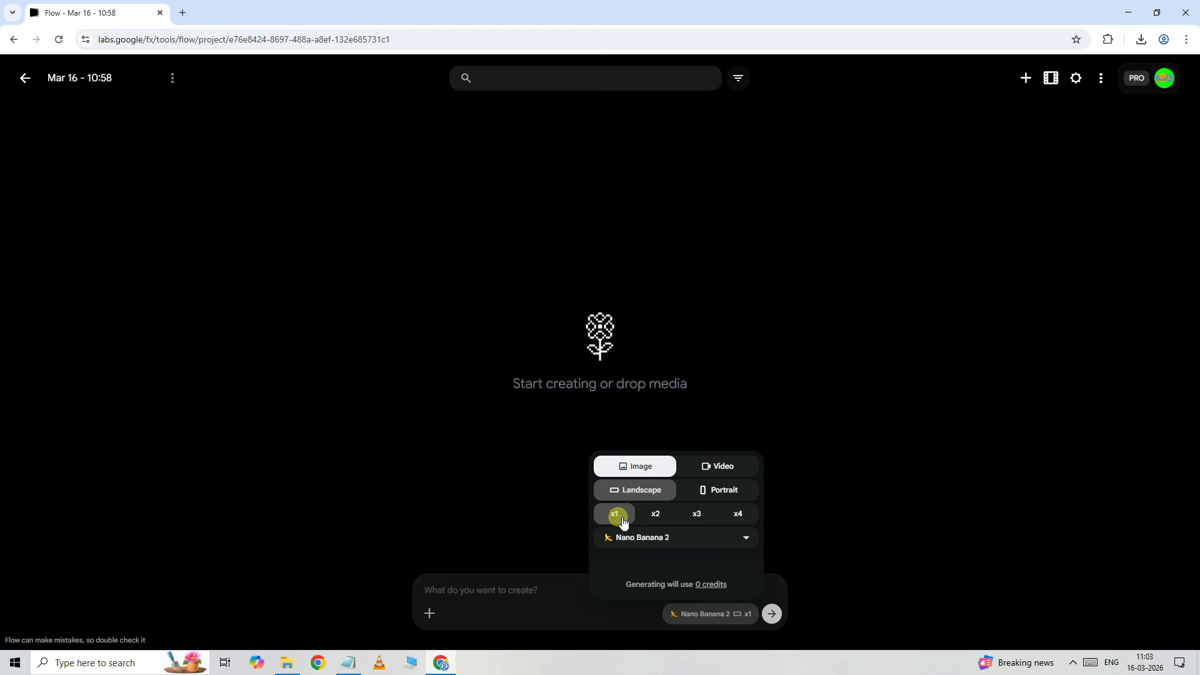
Step: Try the output counts x2, x3 and x4, then set x1 output and choose the Nano Banana 2 model
click(657, 515)
click(706, 520)
click(744, 519)
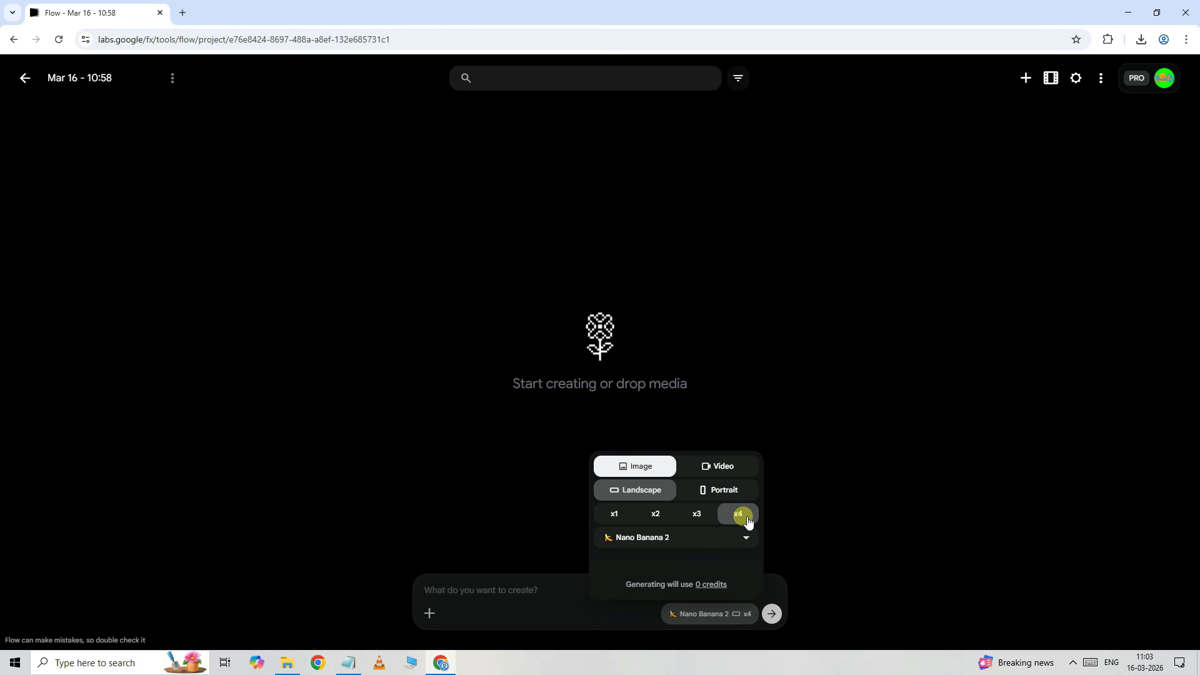
click(613, 516)
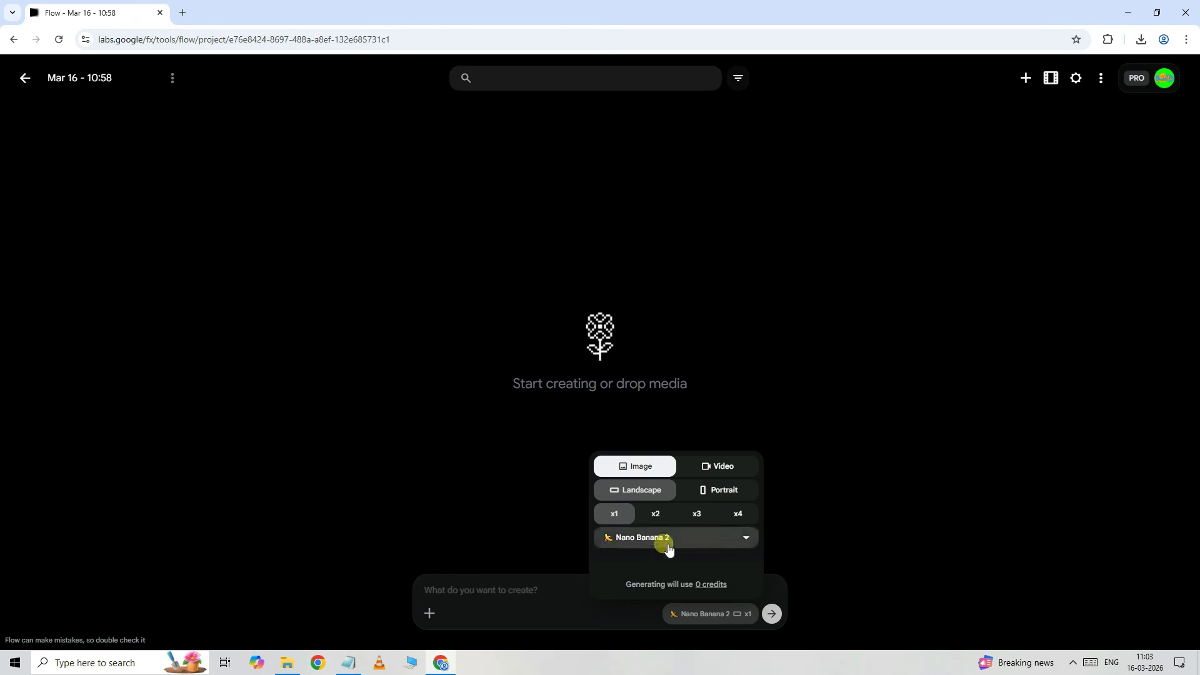
click(746, 539)
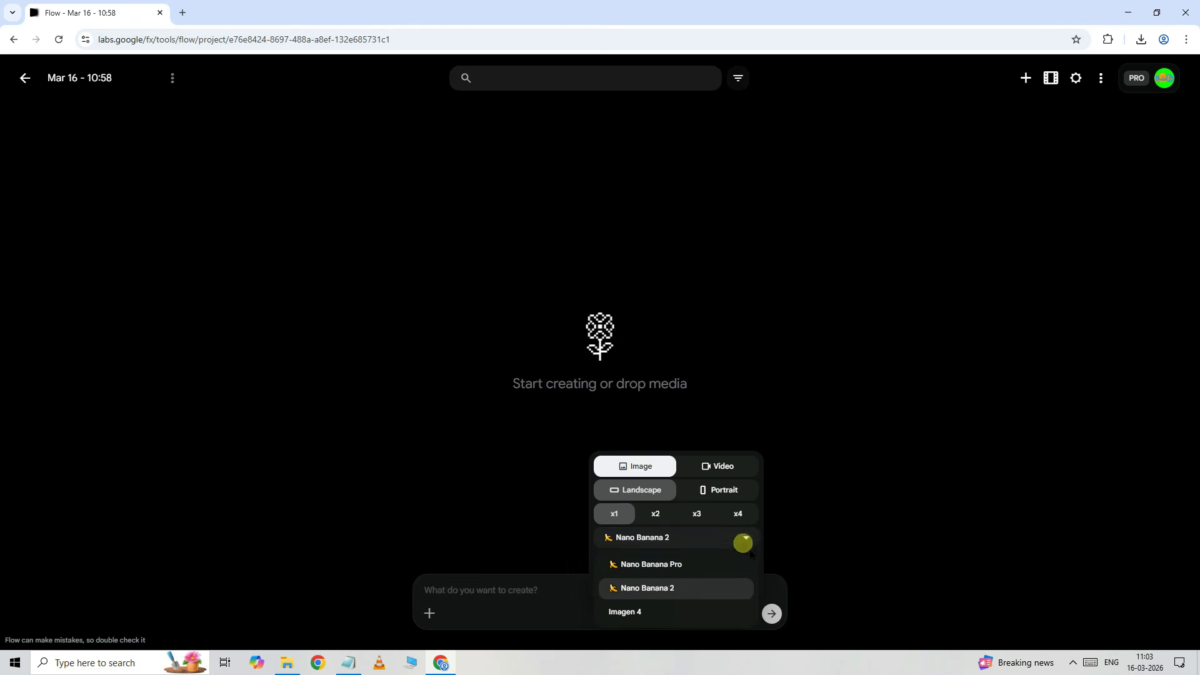
click(666, 597)
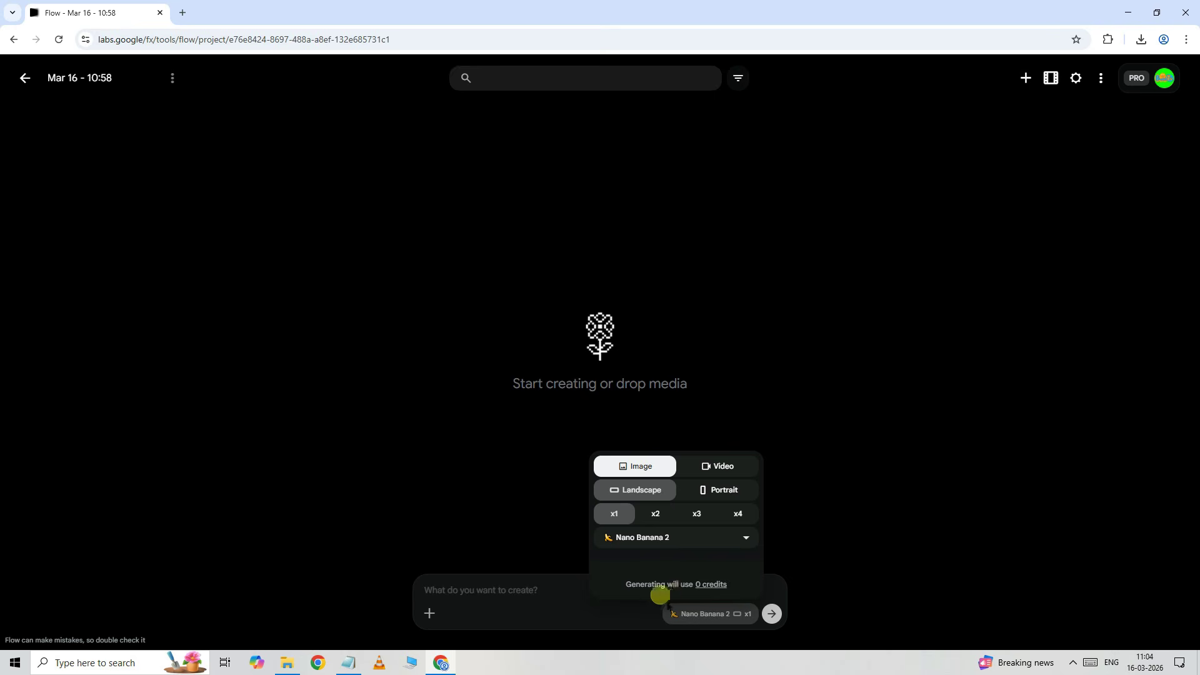
drag(624, 584, 738, 586)
click(735, 585)
click(520, 594)
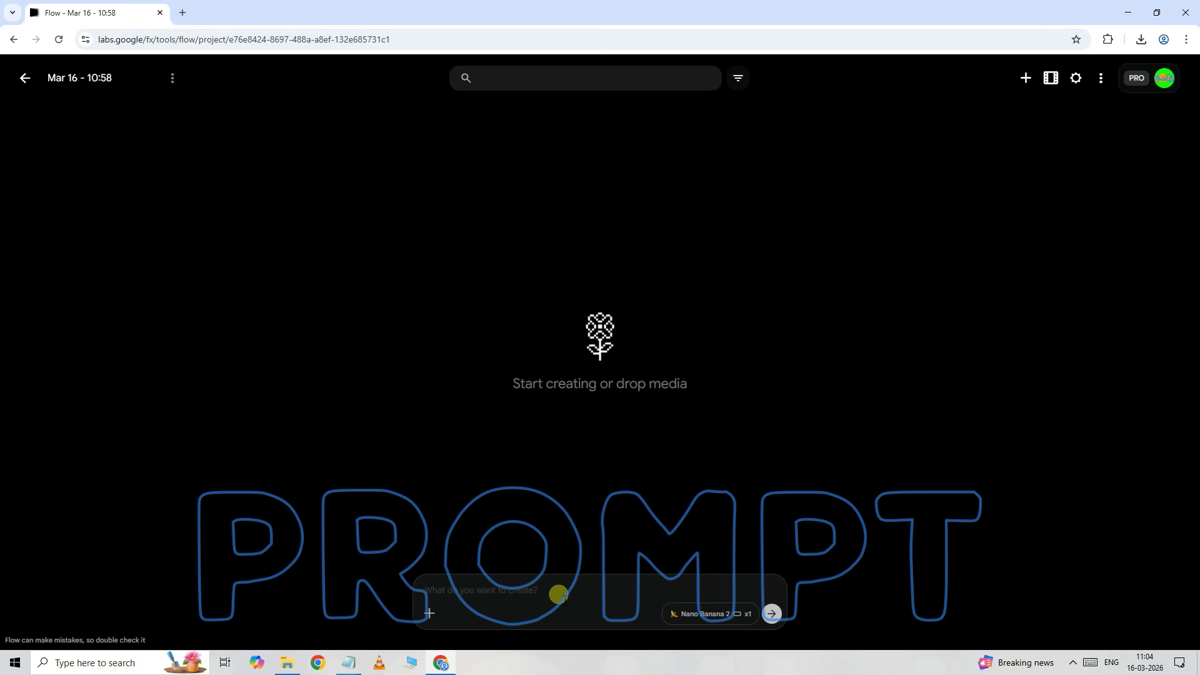
Step: Generate x2 outputs from the prompt "A yellow duck playing drums in a stawberry field"
click(565, 598)
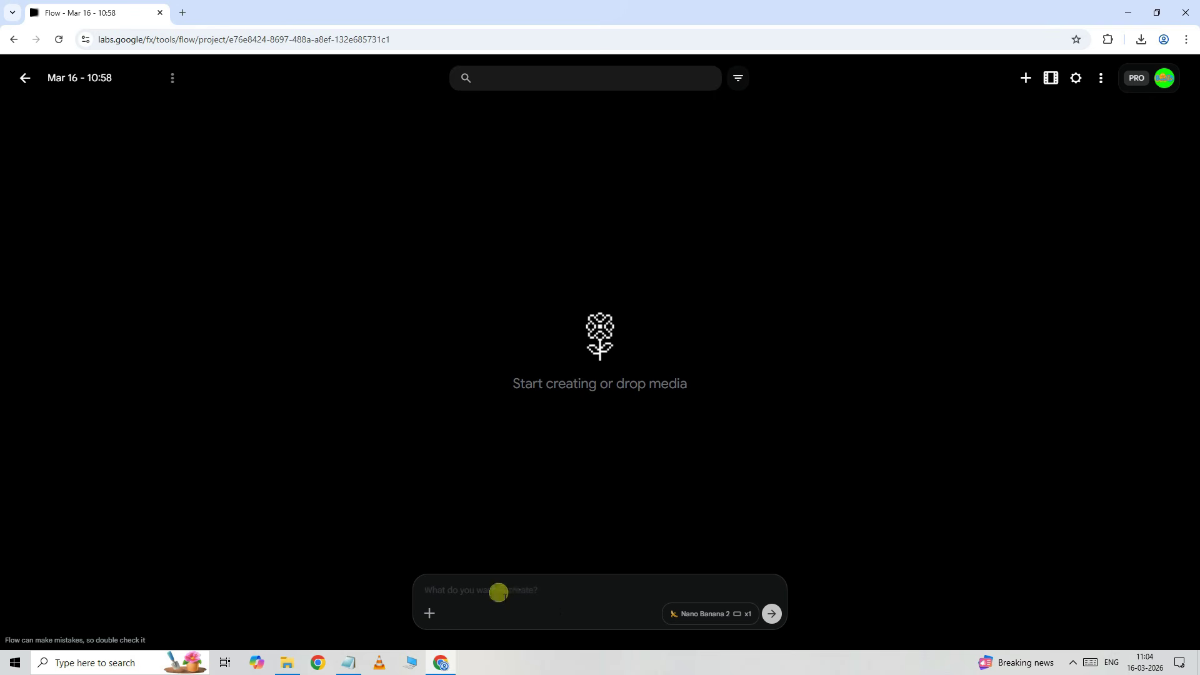
text(A yellow duck playing drums in a stawberry field)
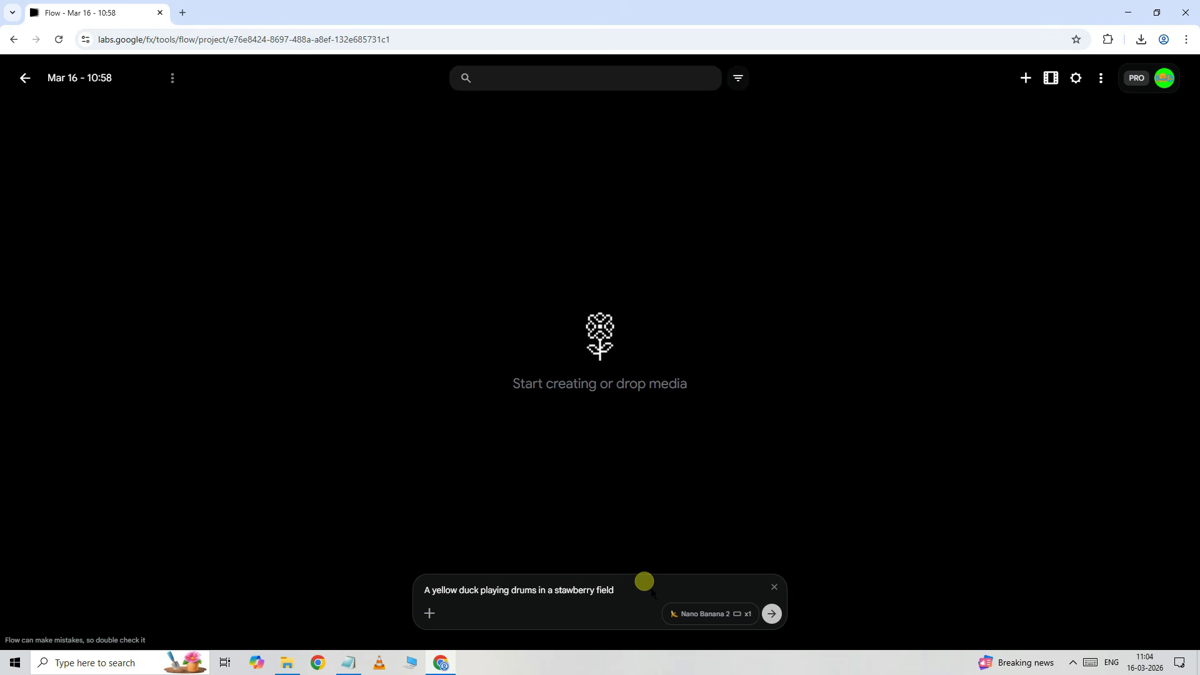
click(714, 613)
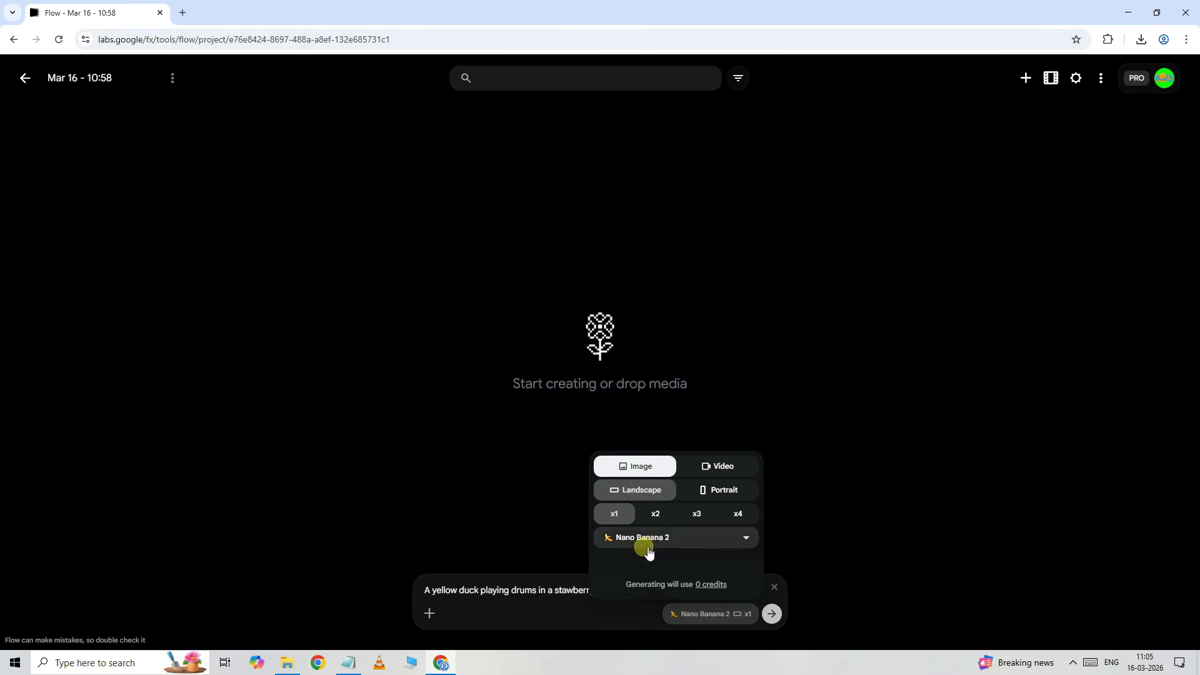
click(658, 514)
click(630, 614)
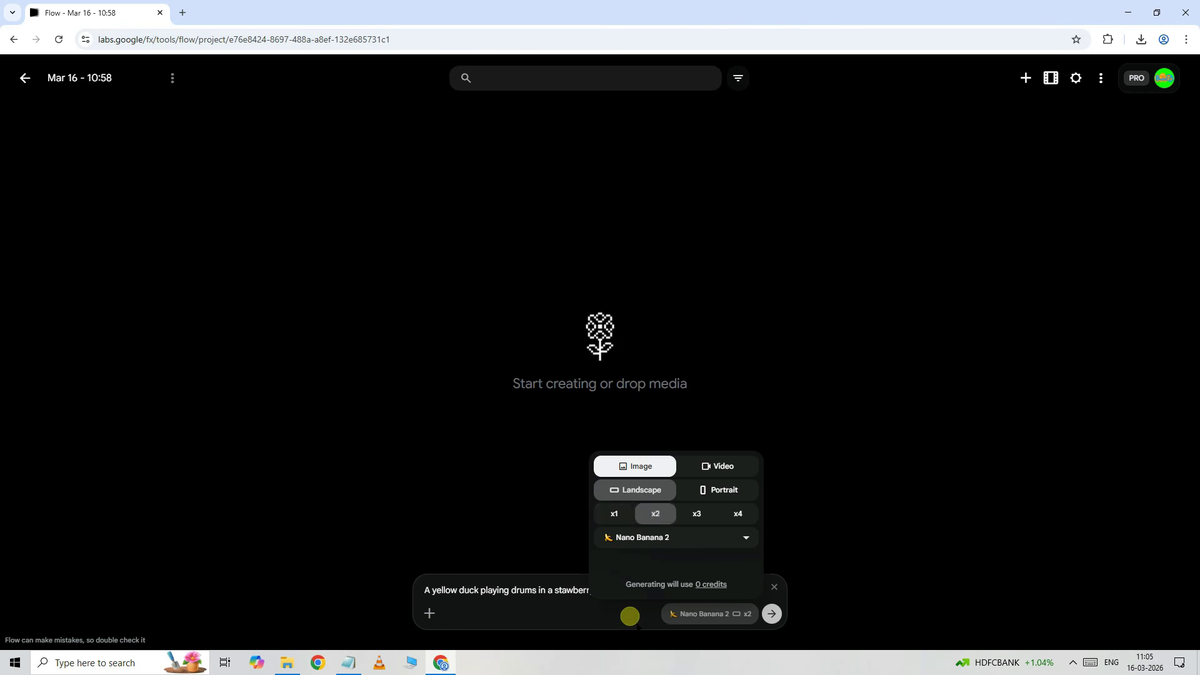
click(772, 614)
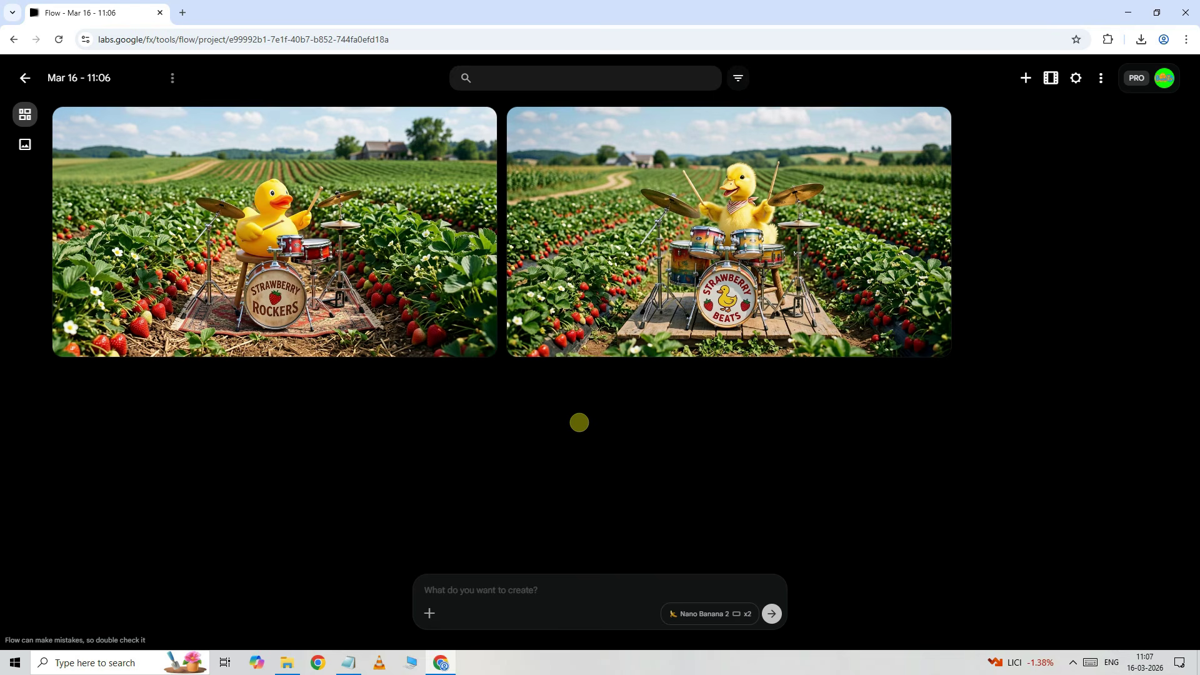
Step: Examine the "Strawberry Rockers" duck image at full size and return to the project
click(338, 282)
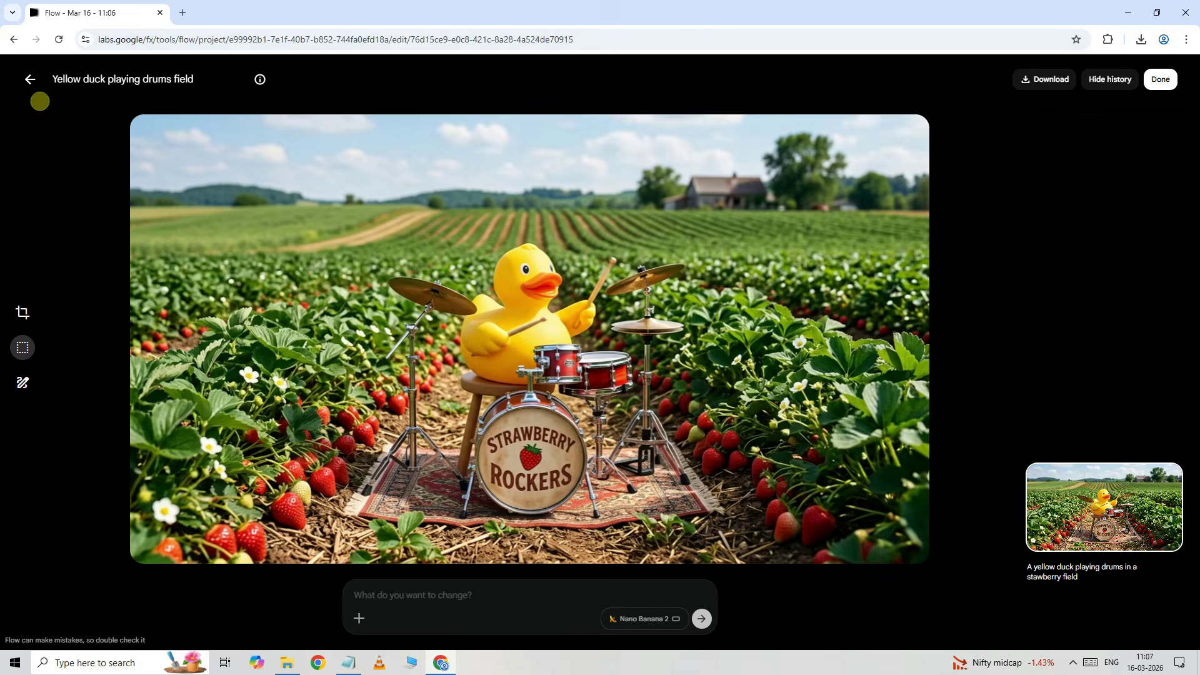
click(30, 79)
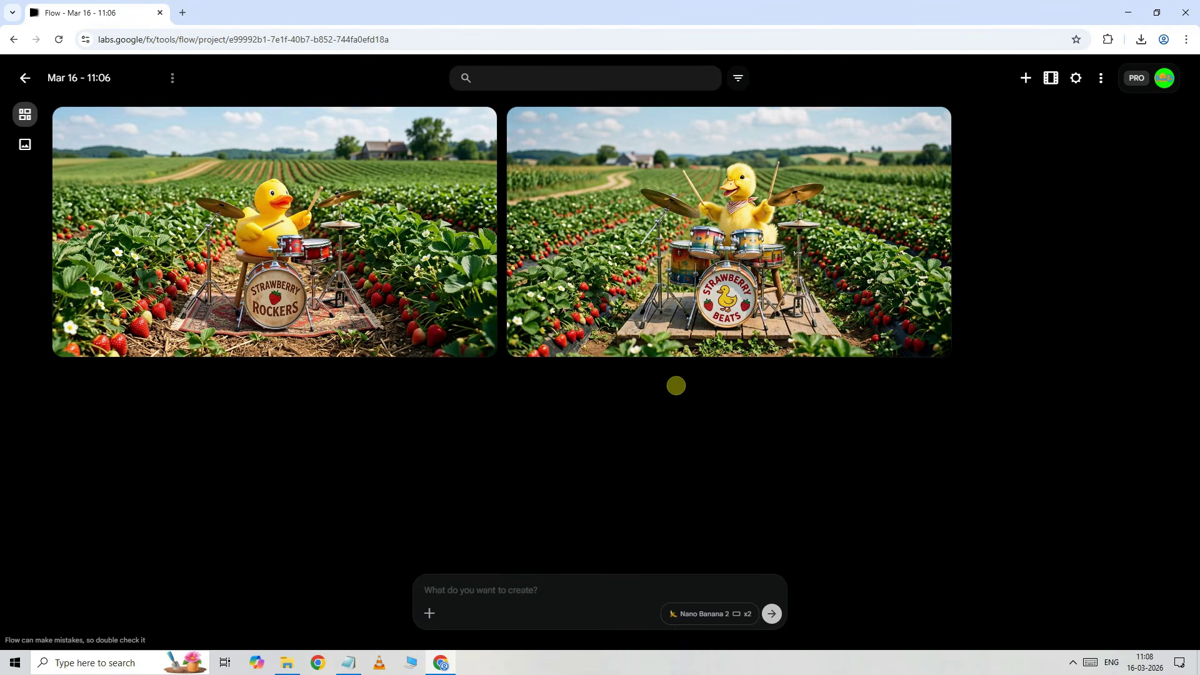
Step: Download the "Strawberry Beats" duck image in 1K original size
mouse_move(936, 127)
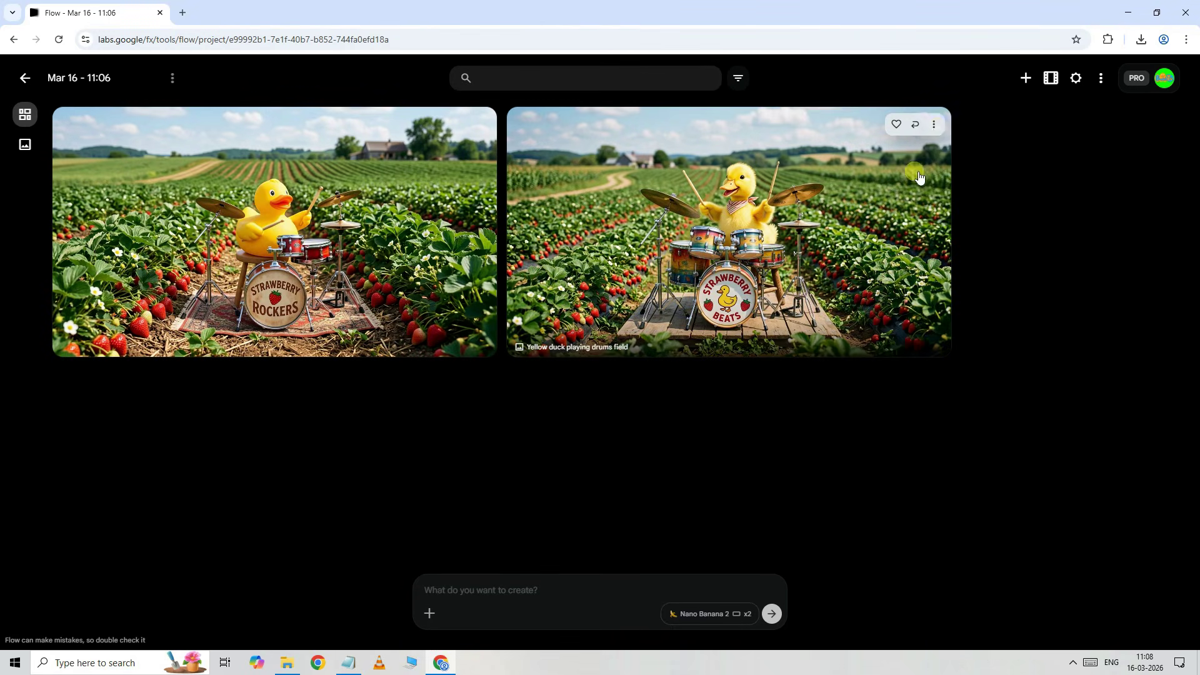
click(935, 126)
mouse_move(961, 237)
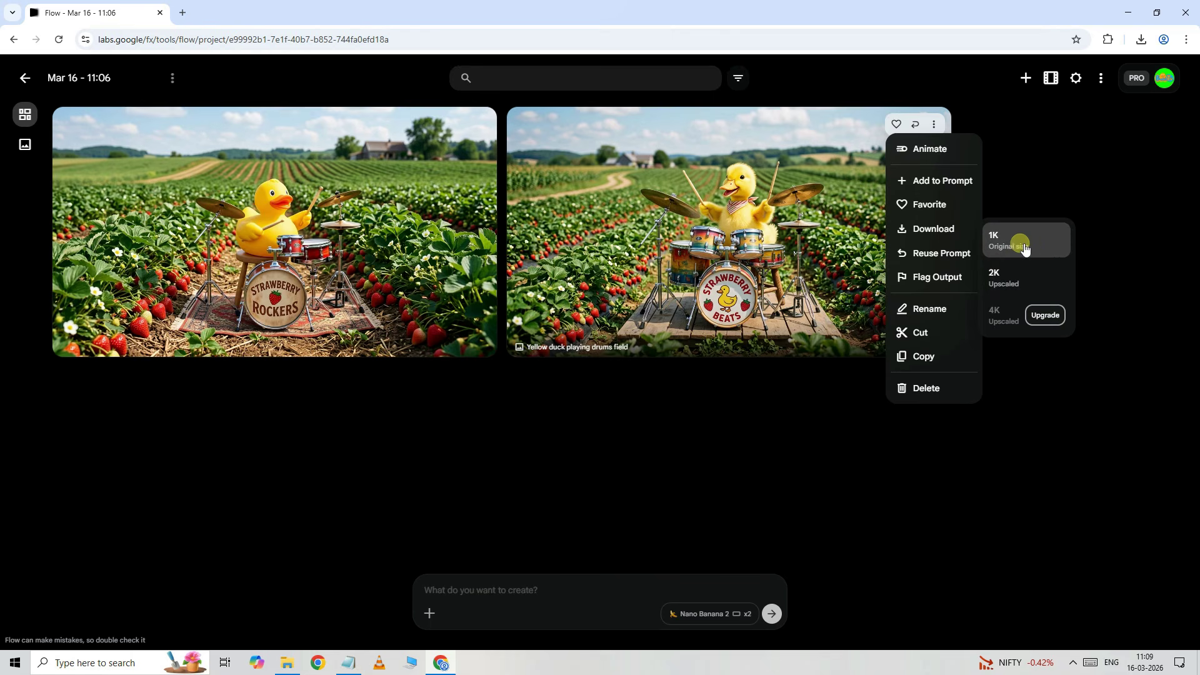
click(1048, 245)
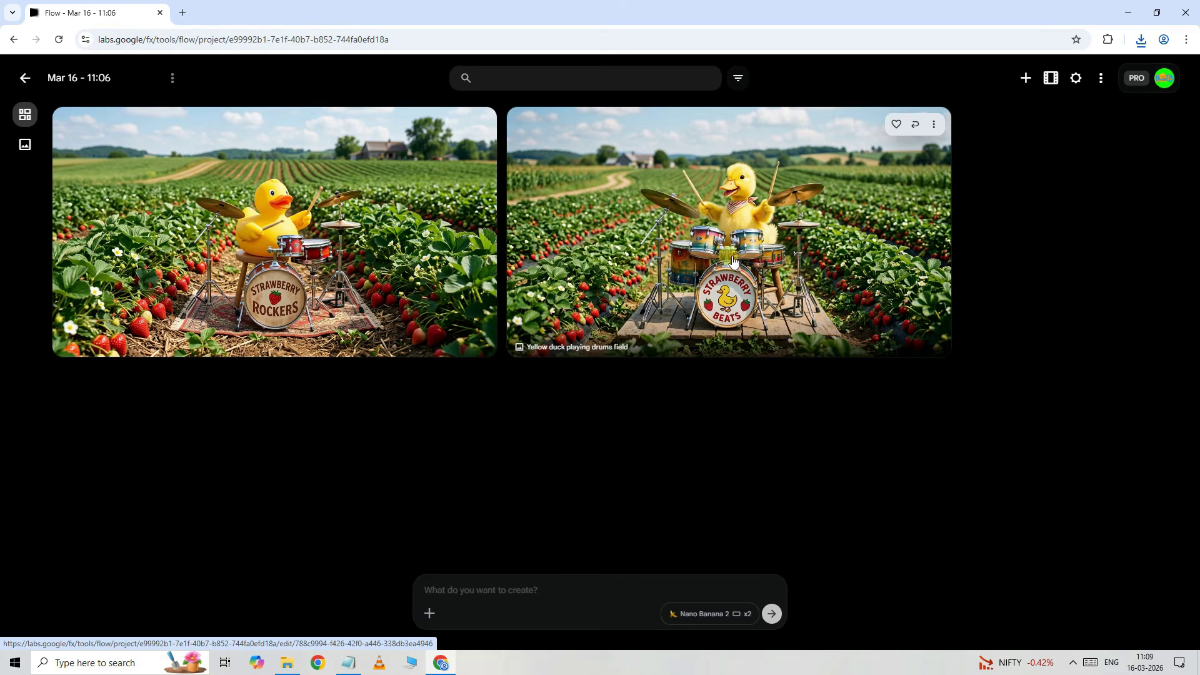
Step: Open the "Strawberry Beats" duck image for editing with the area selection tool
click(754, 249)
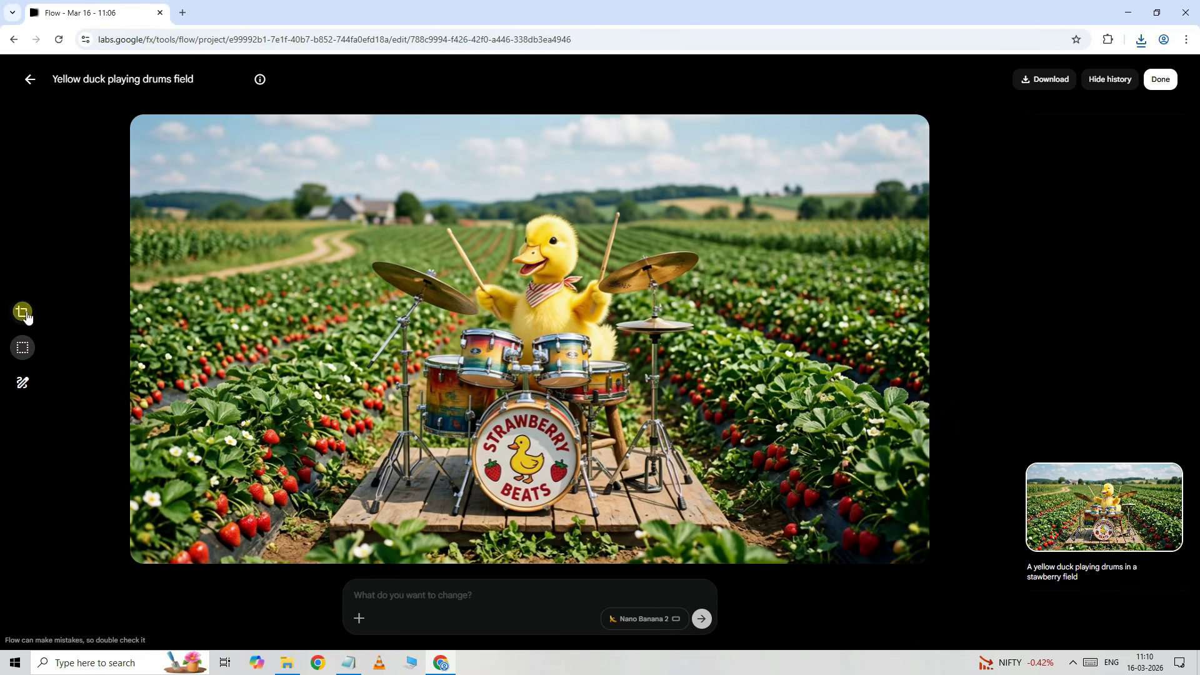
click(31, 354)
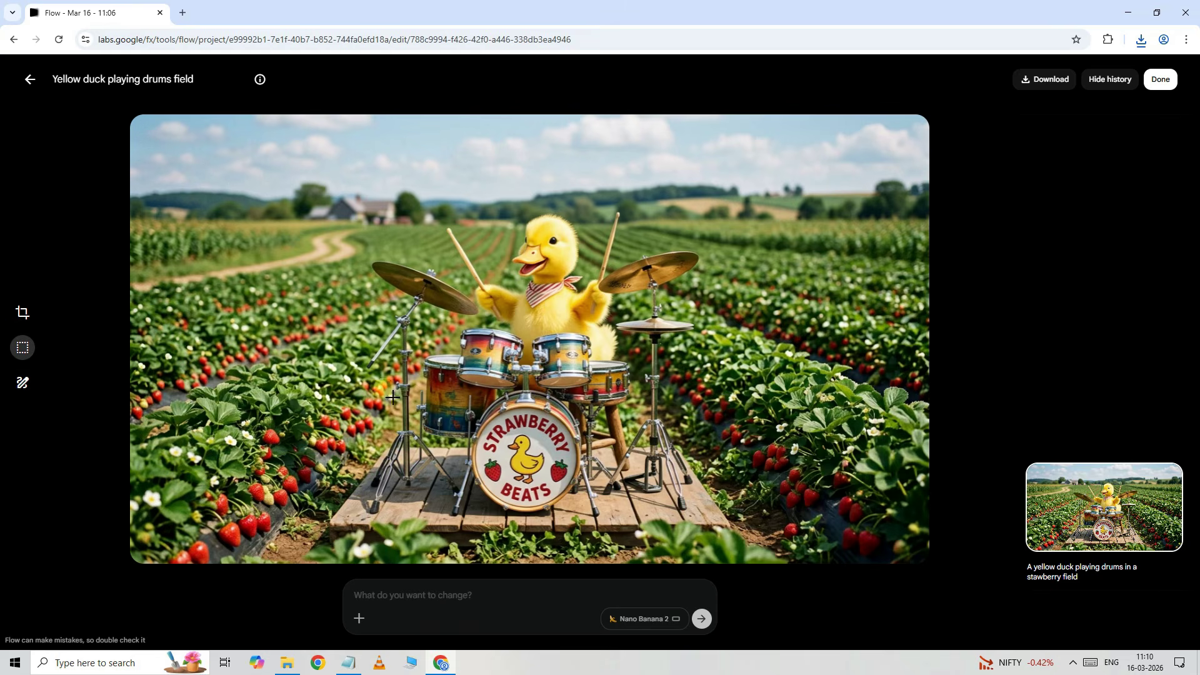
click(25, 314)
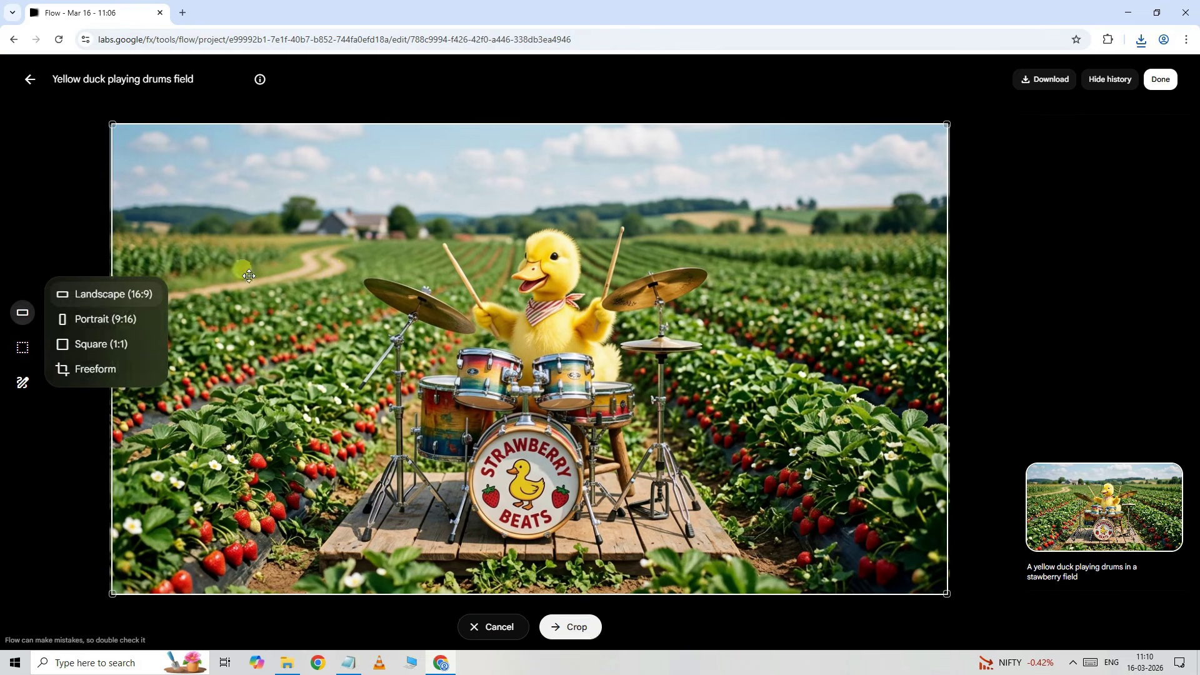
drag(948, 120, 773, 222)
drag(545, 388, 654, 356)
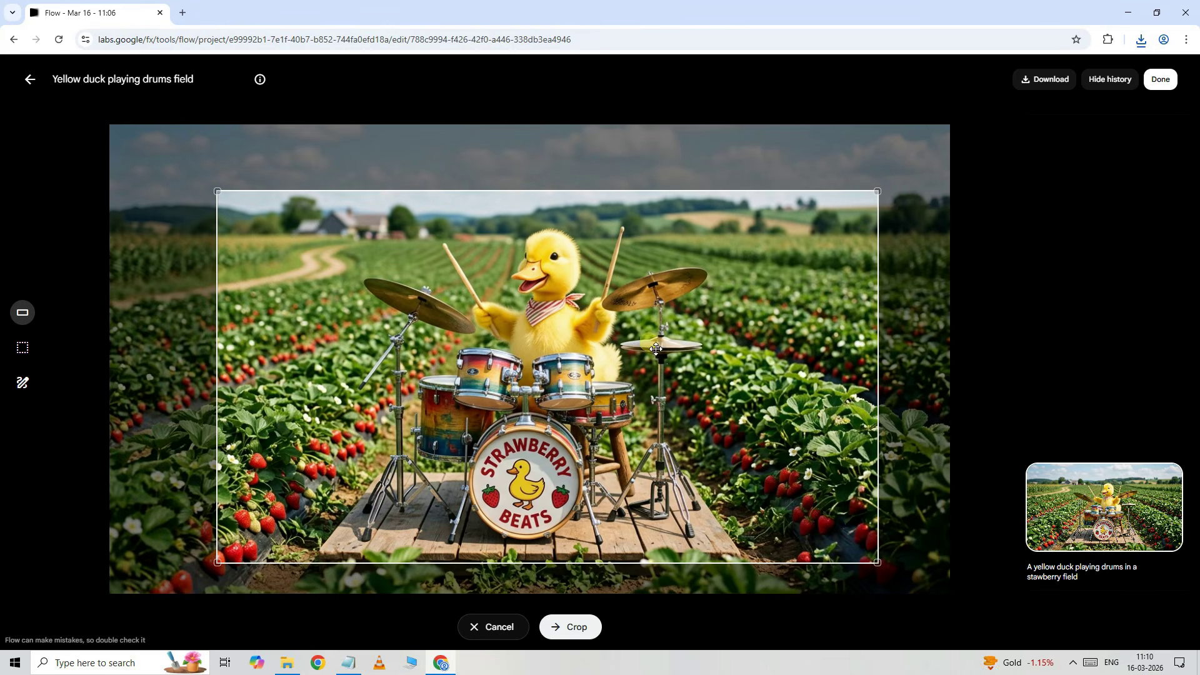
click(500, 632)
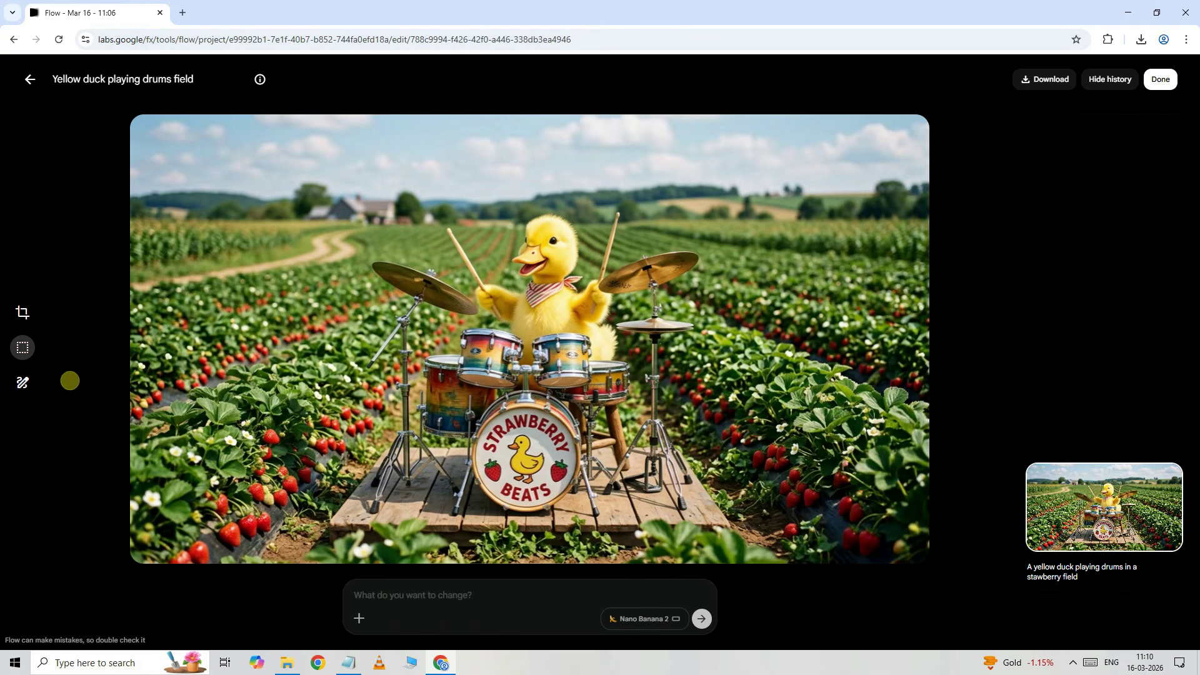
Step: Select a rectangular area around the top of the duck's head and apply the edit prompt "add cap"
click(23, 348)
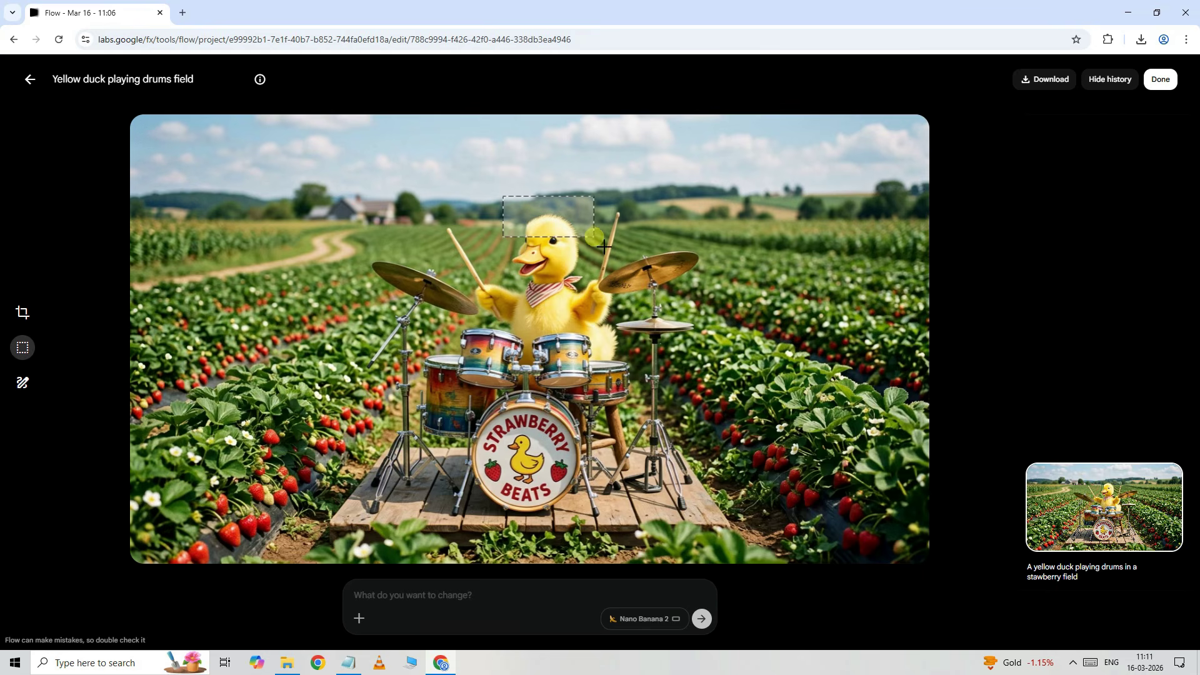
text(add cap)
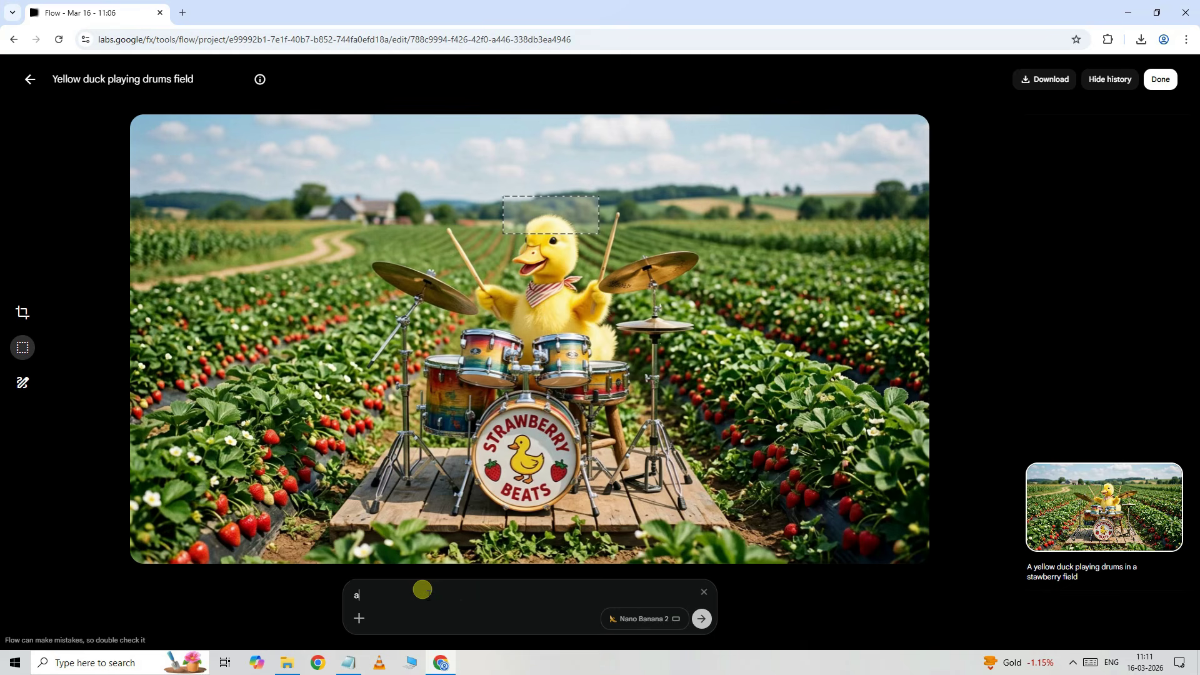
click(702, 619)
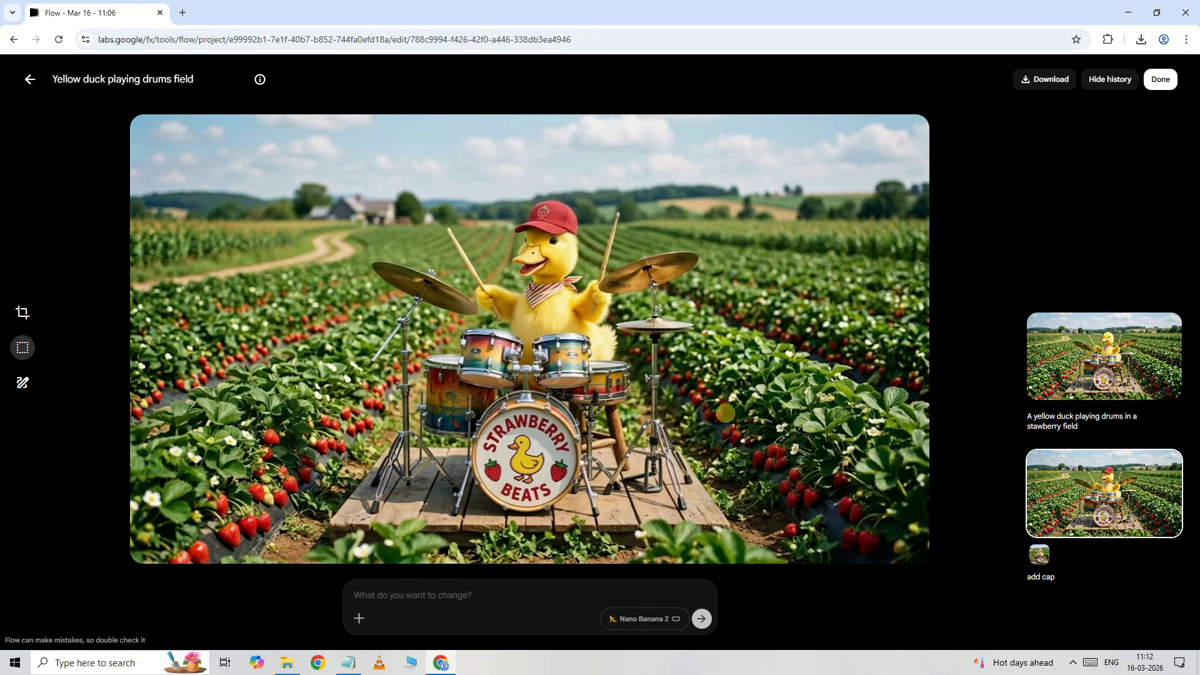
Step: Sketch a house outline with an arched doorway in the field beside the drum kit, using a red 15px brush
click(24, 384)
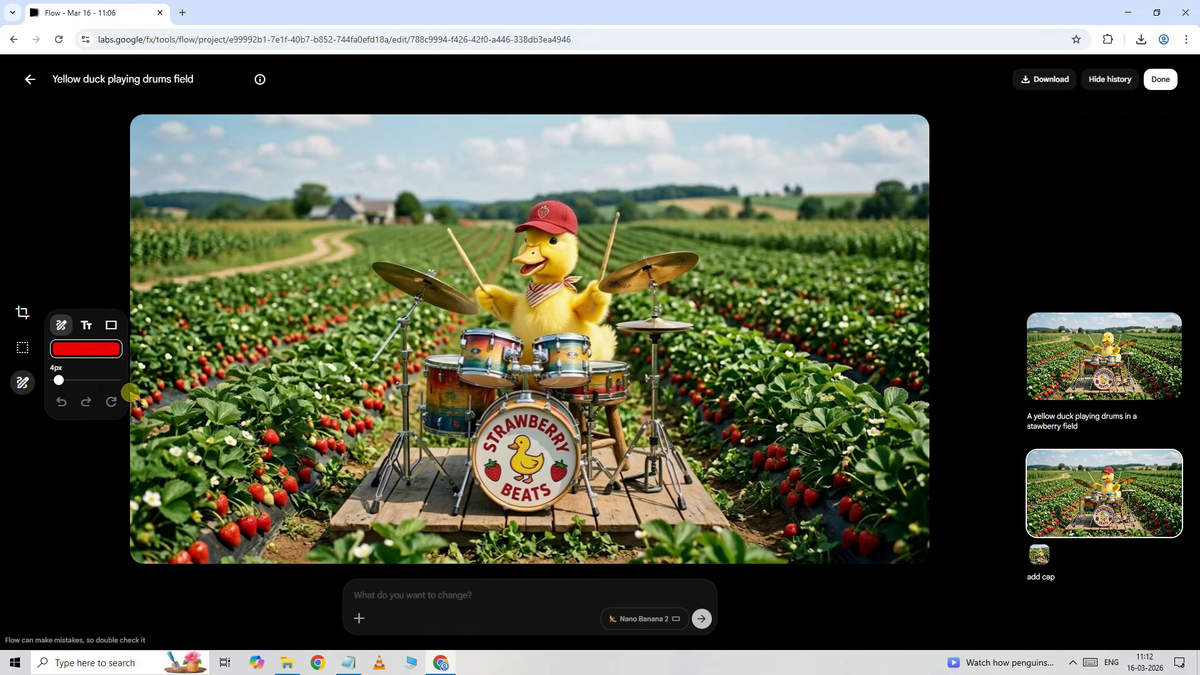
drag(69, 387, 78, 390)
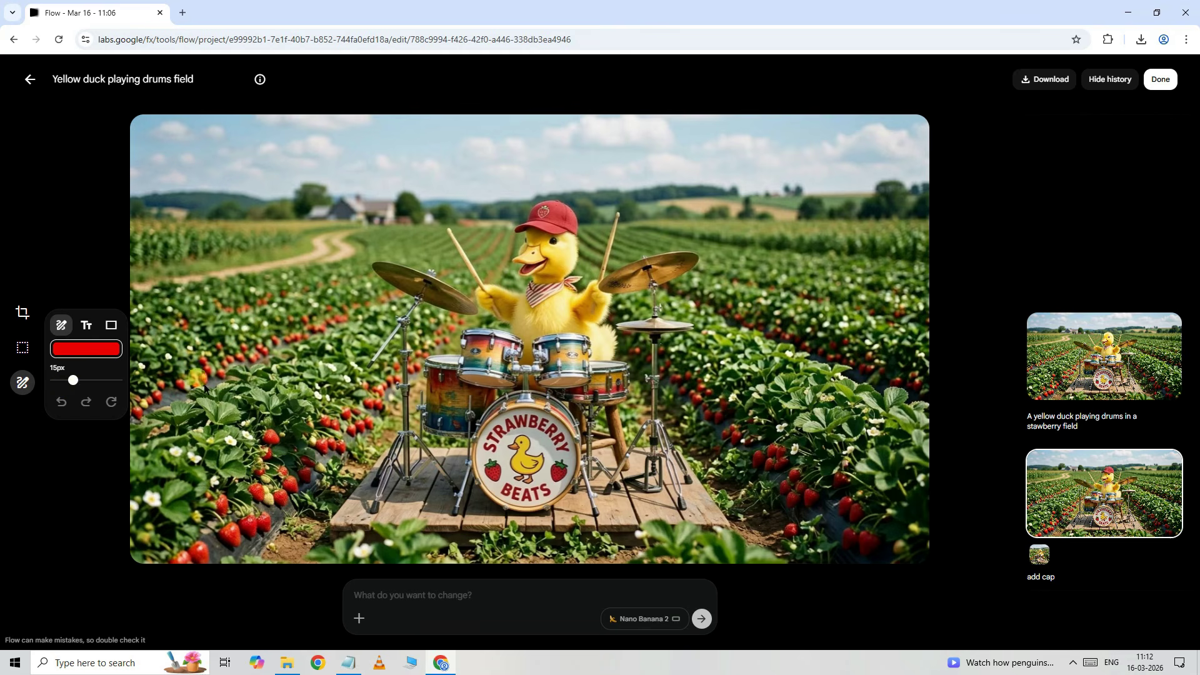
mouse_move(241, 188)
mouse_down()
mouse_move(369, 334)
mouse_move(287, 186)
mouse_up()
mouse_move(257, 352)
mouse_down()
mouse_move(322, 300)
mouse_move(319, 347)
mouse_move(300, 354)
mouse_up()
Step: Apply the edit prompt "create a small house" to the annotated image
click(431, 599)
text(create a)
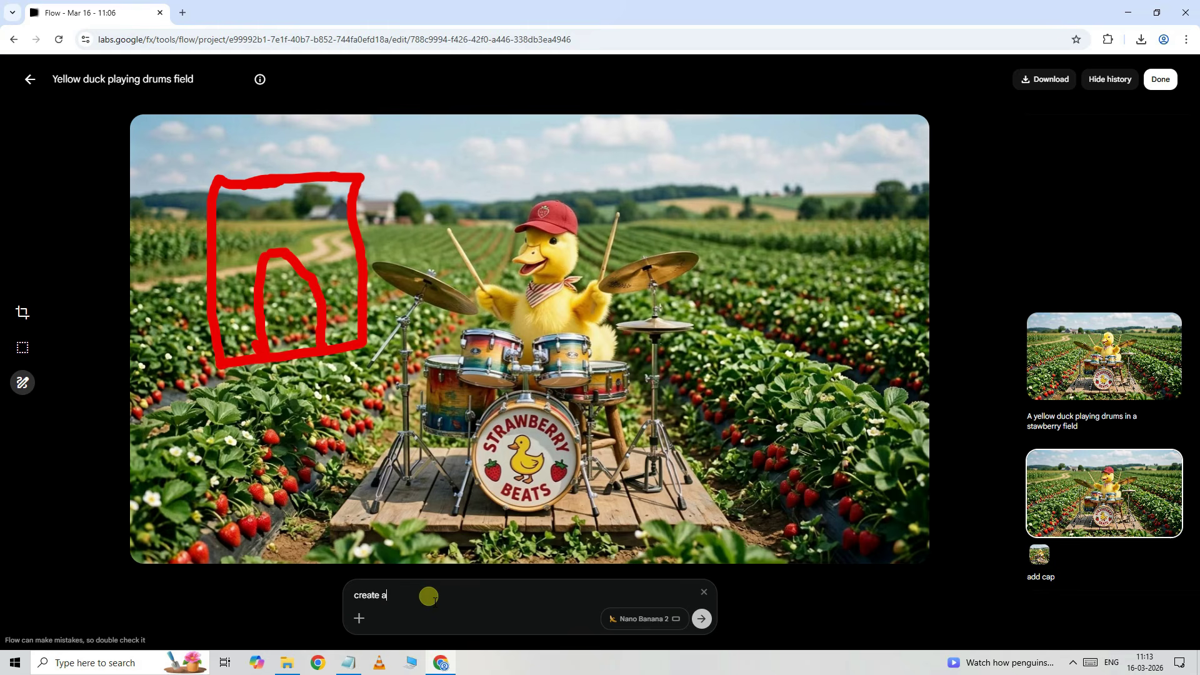
text( small house)
click(701, 619)
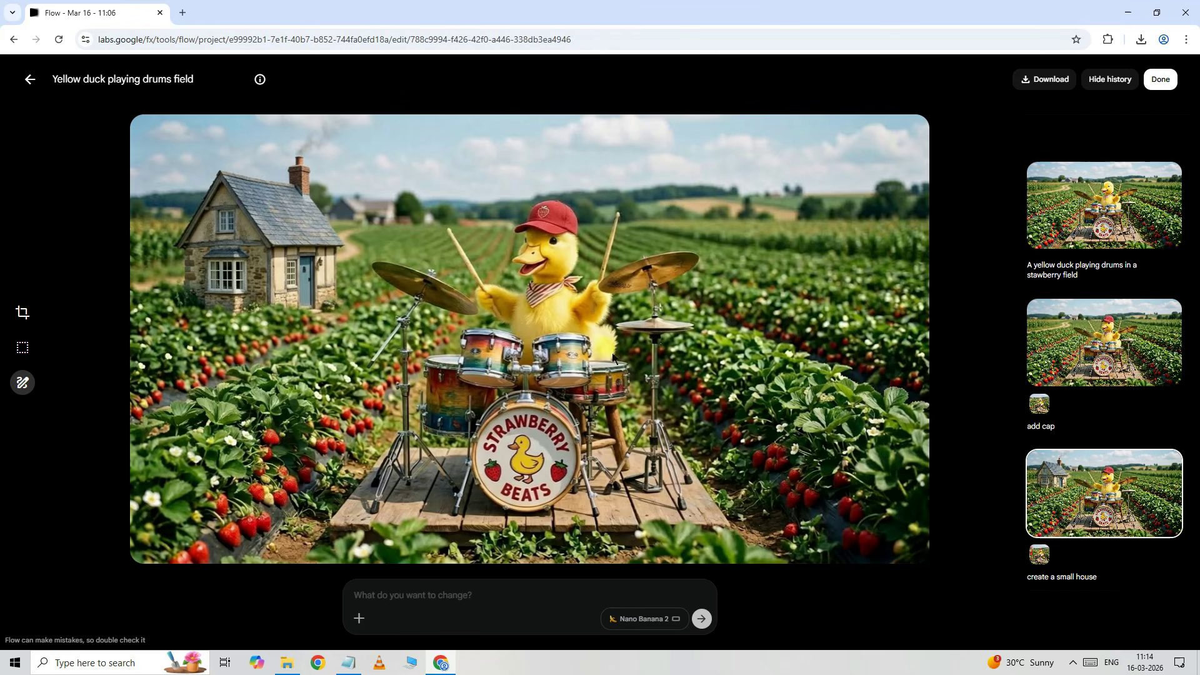
Step: Download the edited duck image with the house at 2K upscaled size and return to the project's media overview
click(1045, 79)
click(1003, 155)
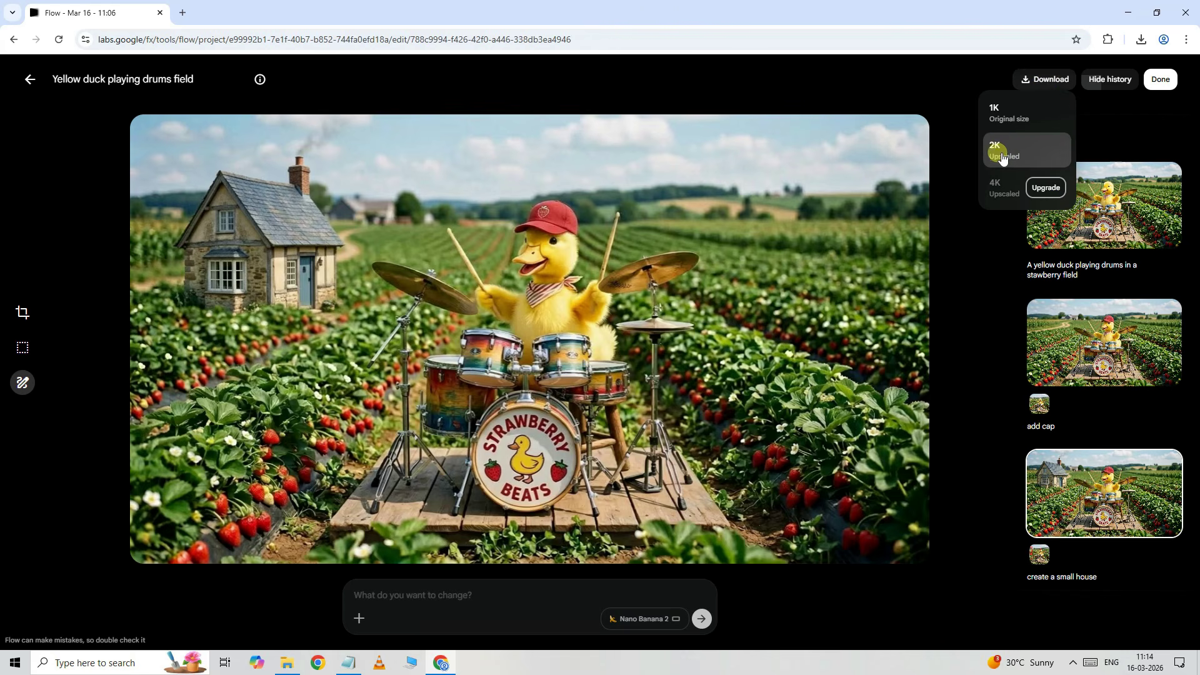
click(1005, 156)
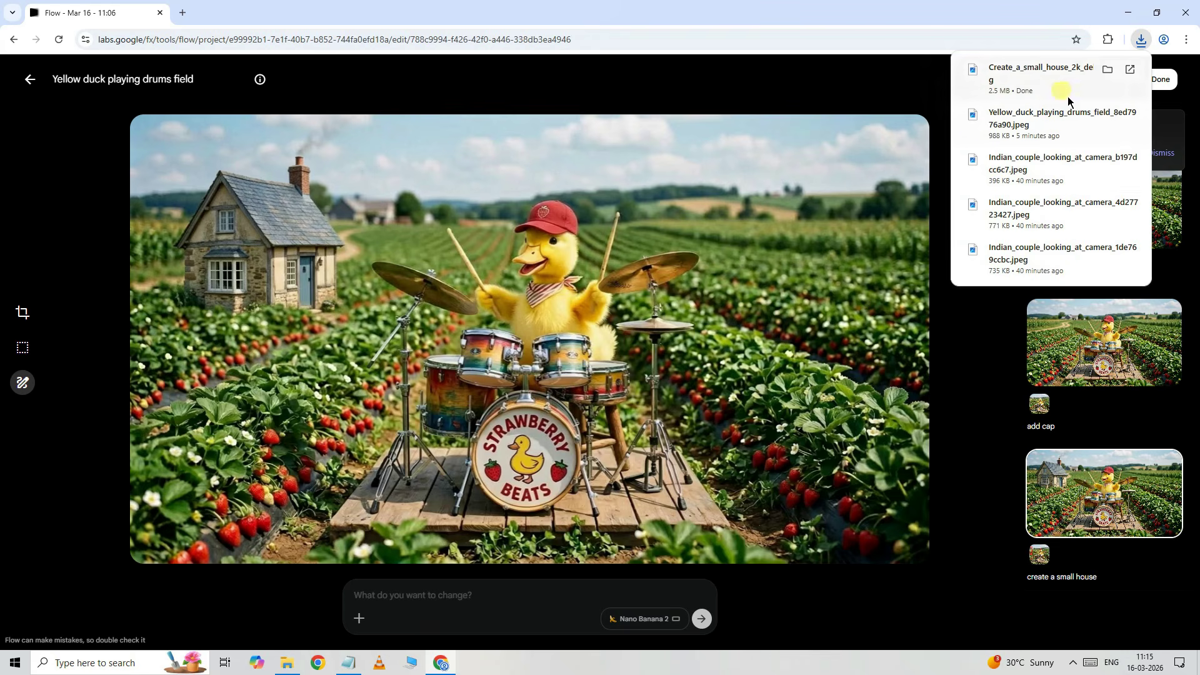
click(29, 79)
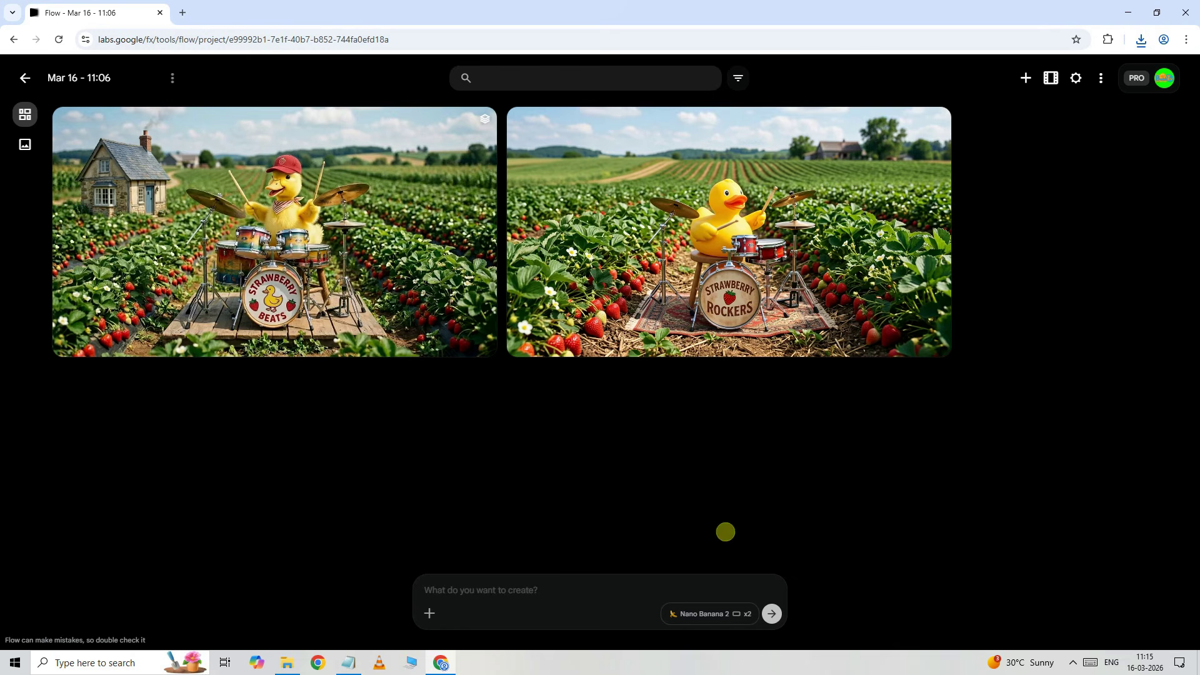
Step: Switch the generation type to Video with the Ingredients mode and look through the project assets available as ingredients
click(724, 621)
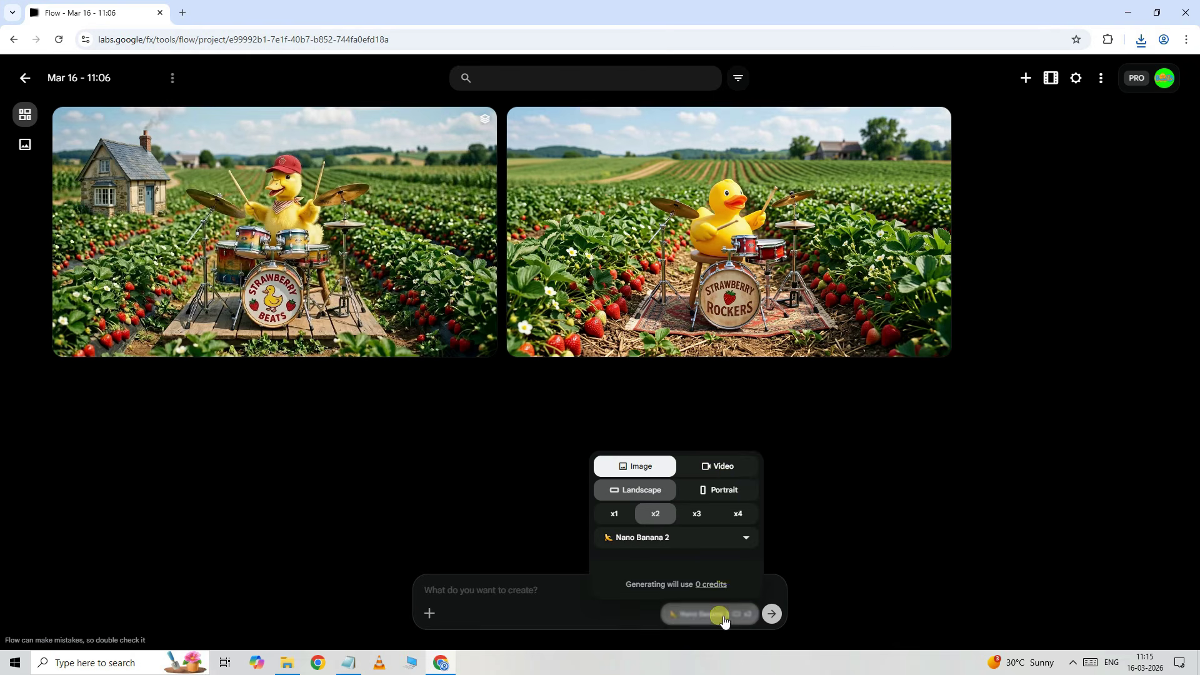
click(731, 469)
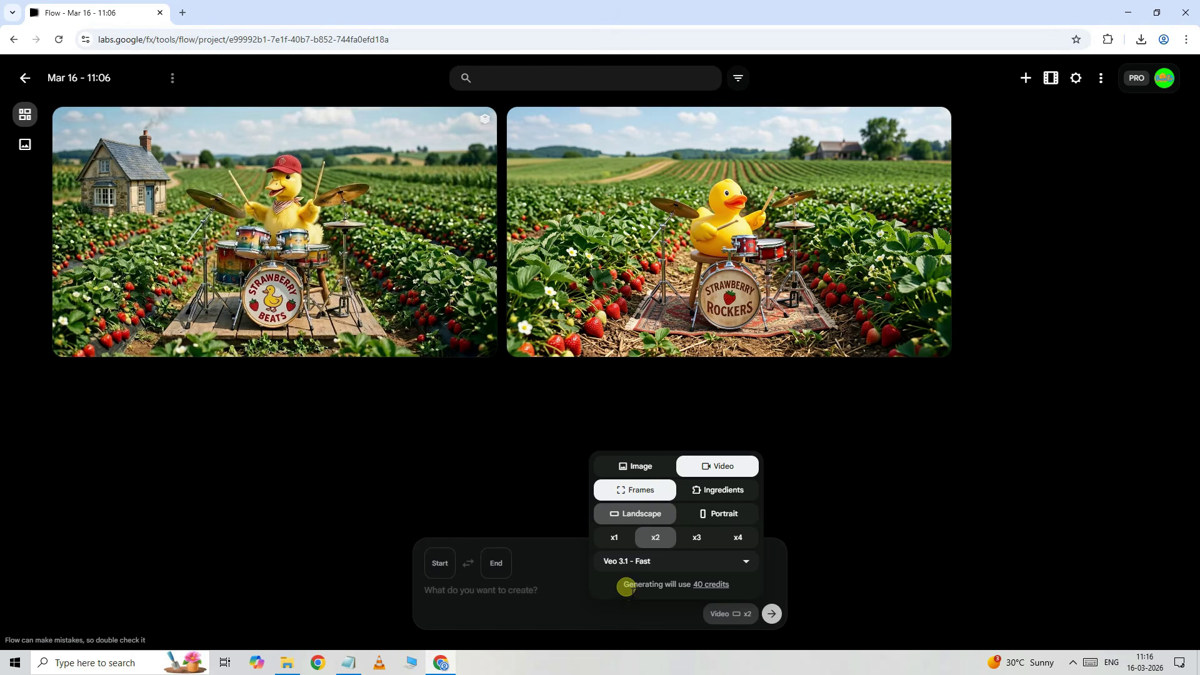
click(734, 493)
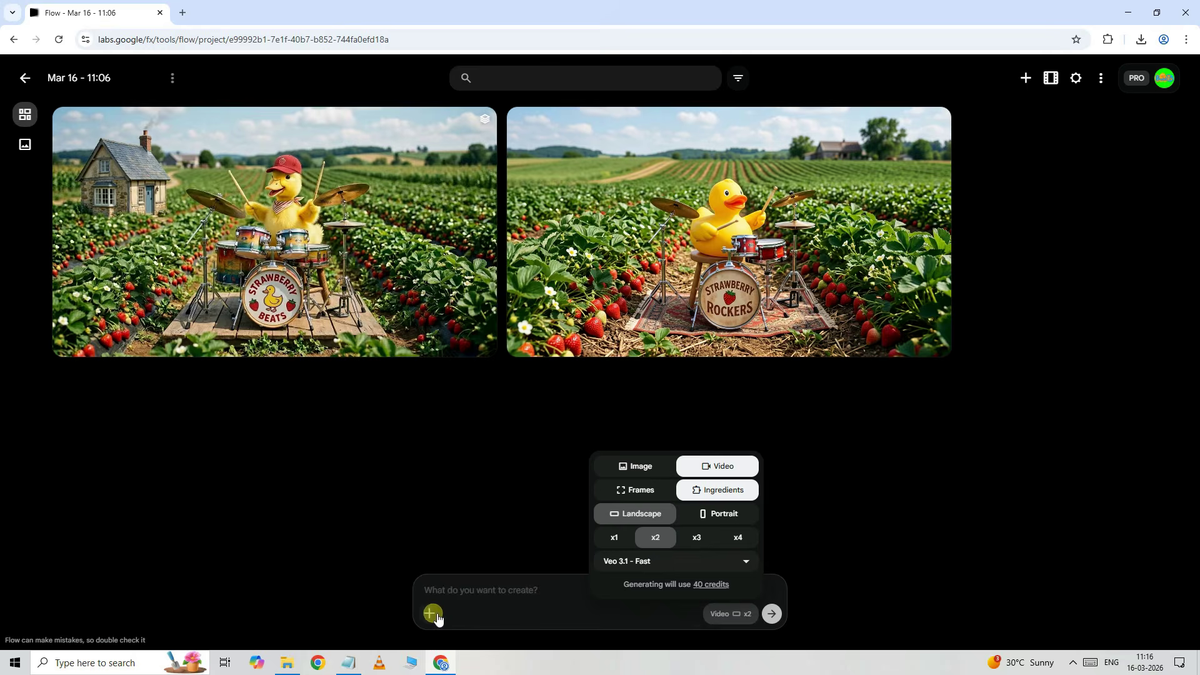
click(430, 613)
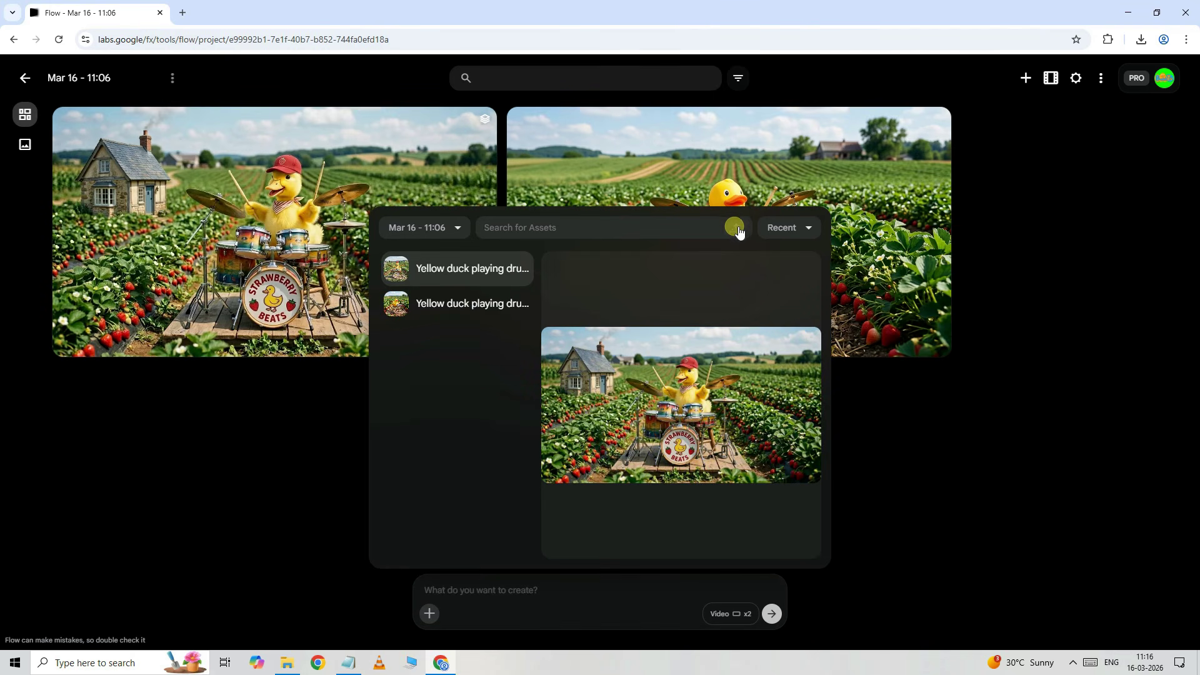
click(503, 604)
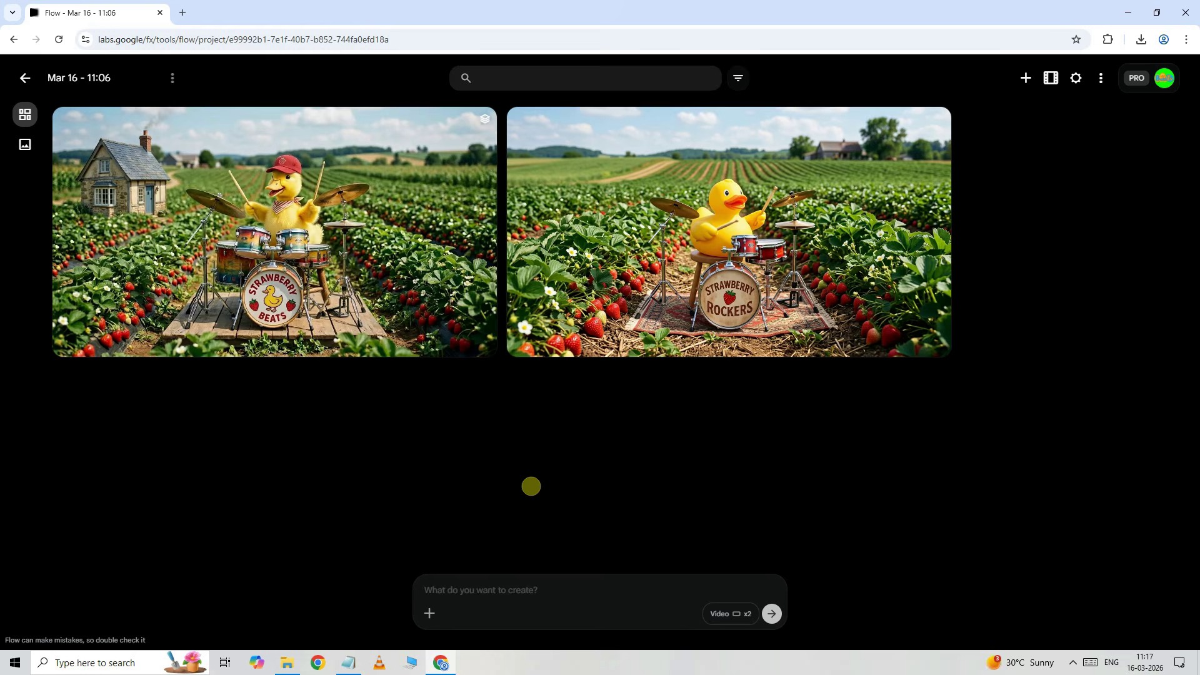
Step: Configure video generation for Frames mode, Landscape orientation, x1 output and the Veo 3.1 - Fast model
click(729, 614)
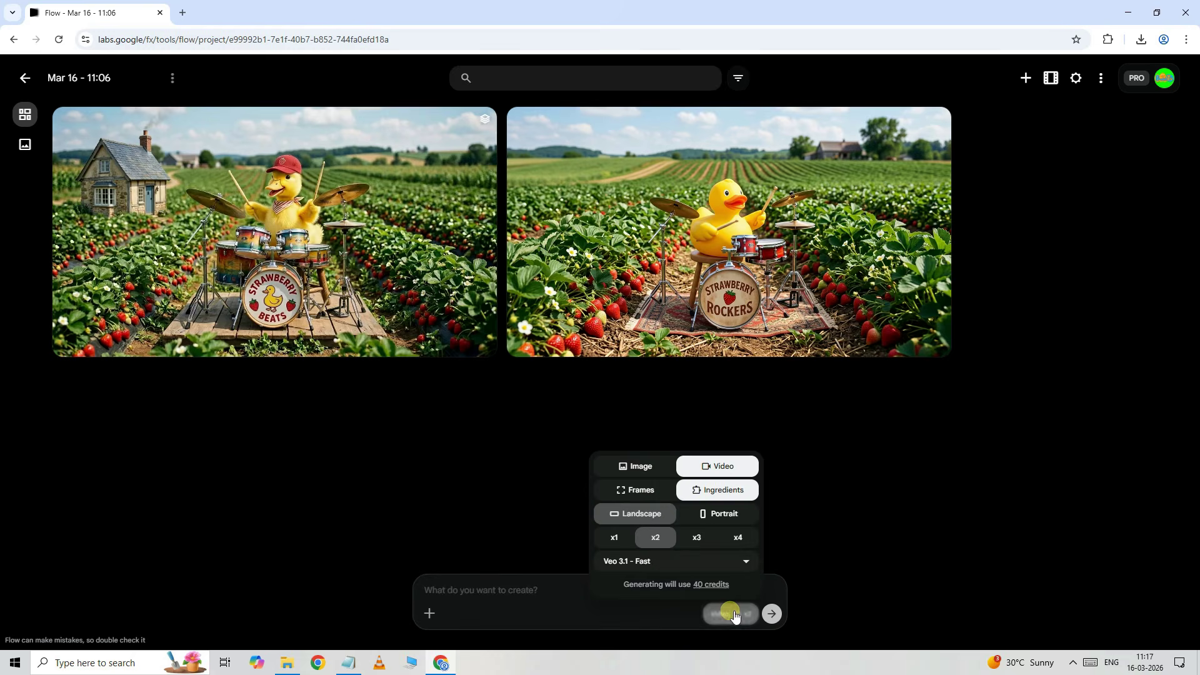
click(641, 494)
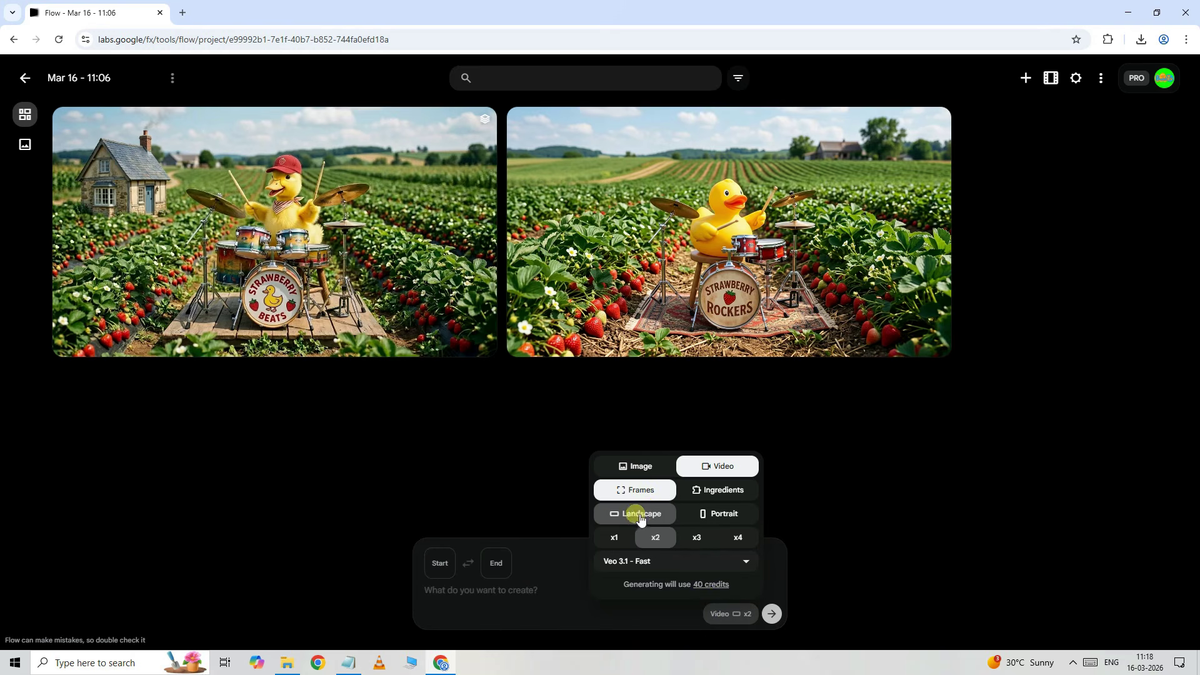
click(732, 519)
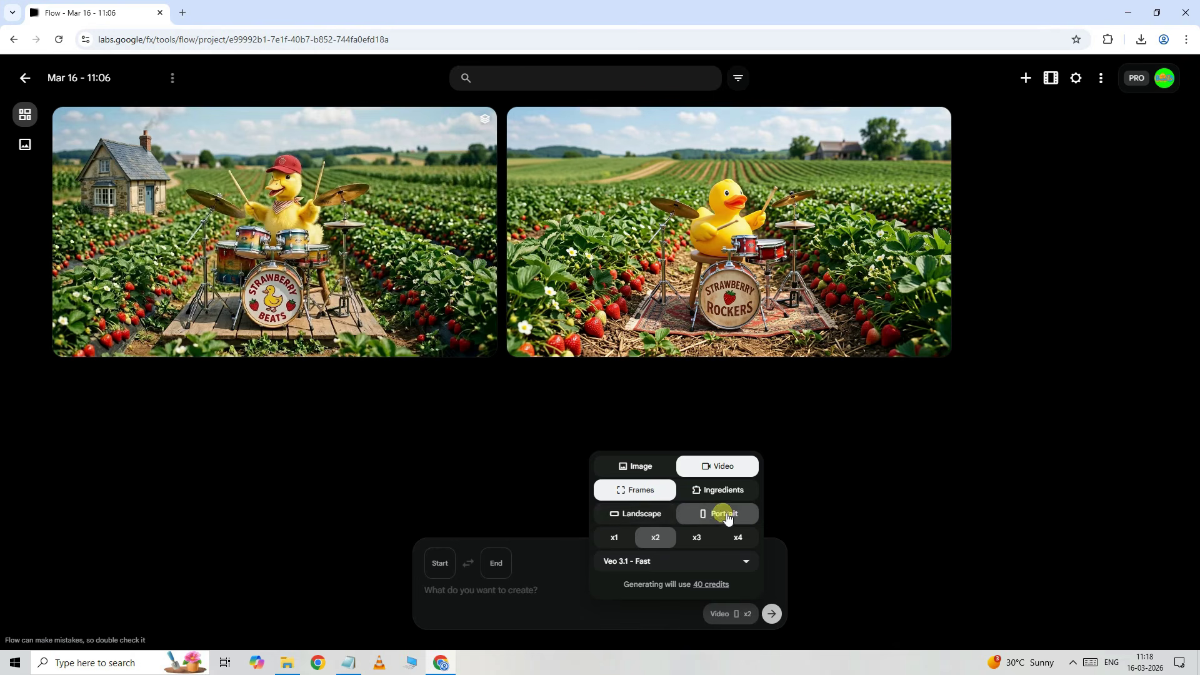
click(646, 523)
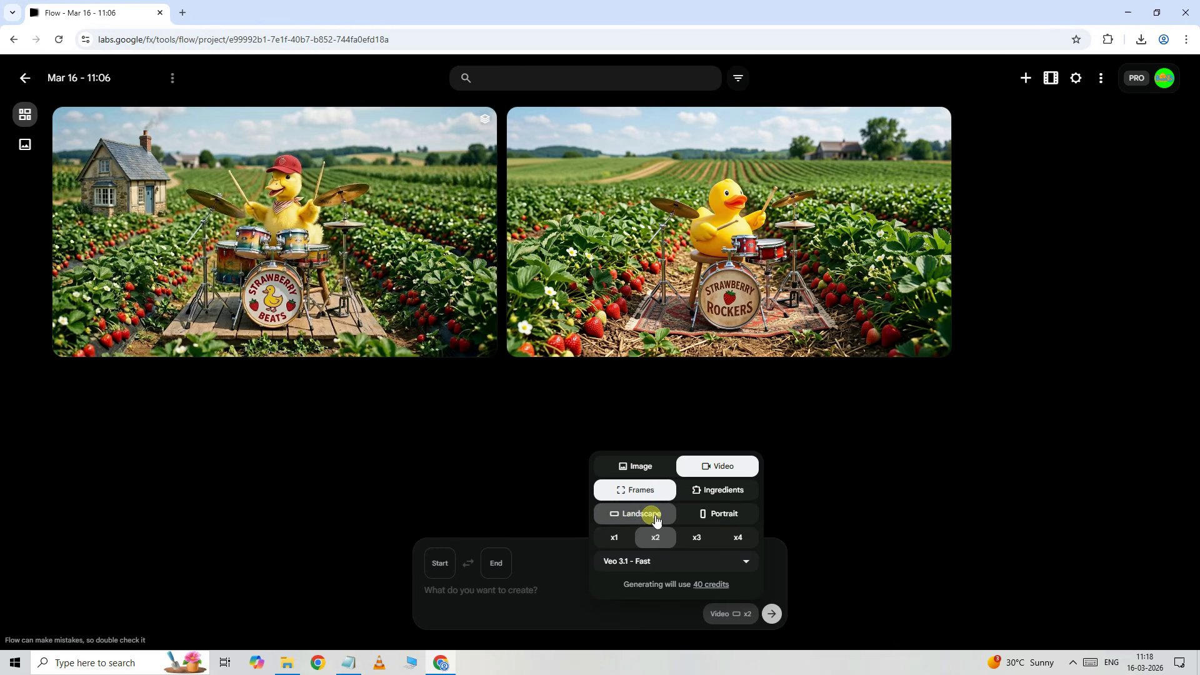
click(620, 542)
click(732, 560)
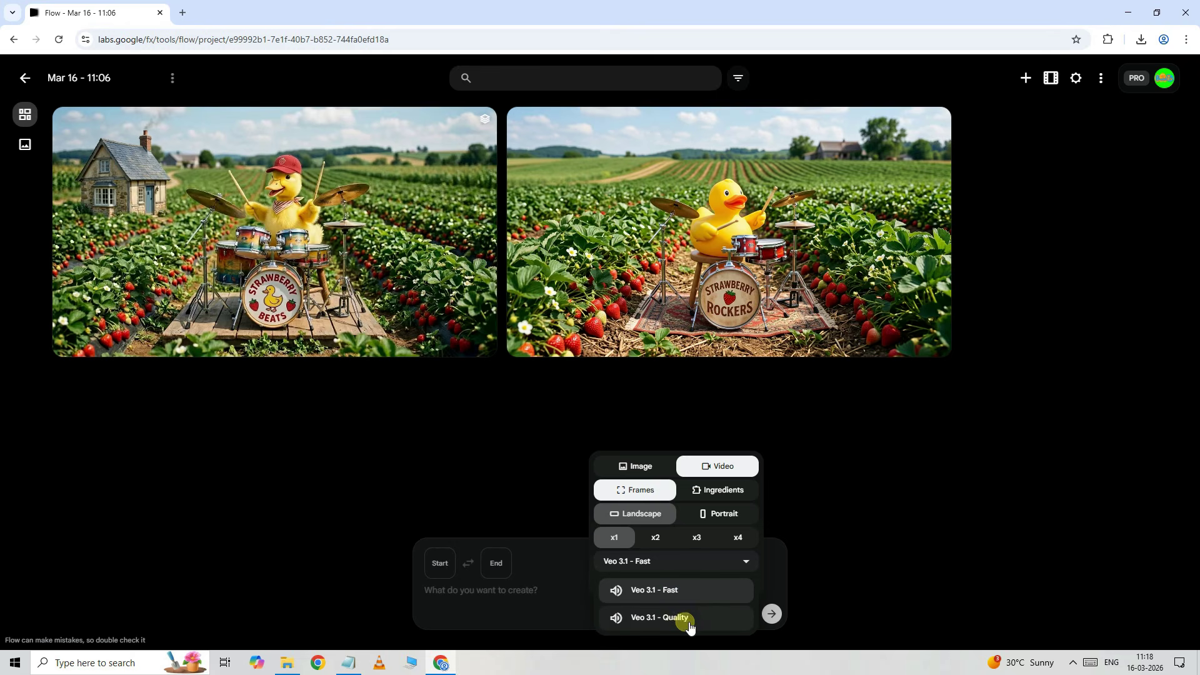
click(677, 596)
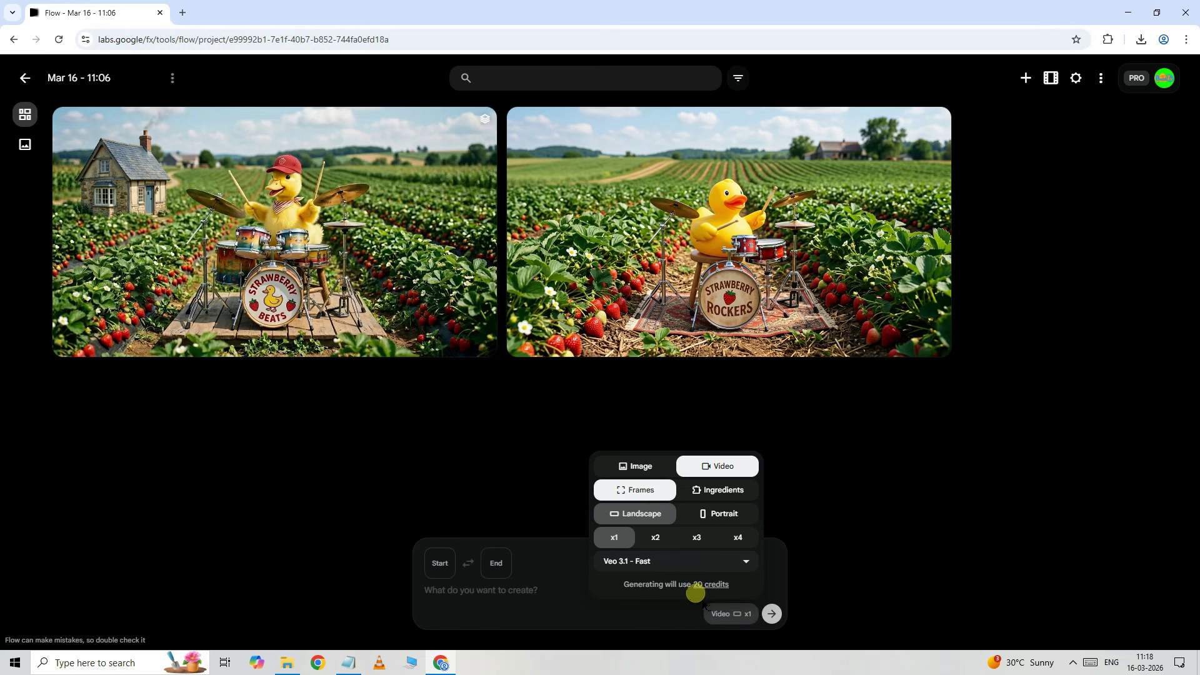
Step: Try the Veo 3.1 - Quality model to compare its credit cost and restore Veo 3.1 - Fast
click(716, 562)
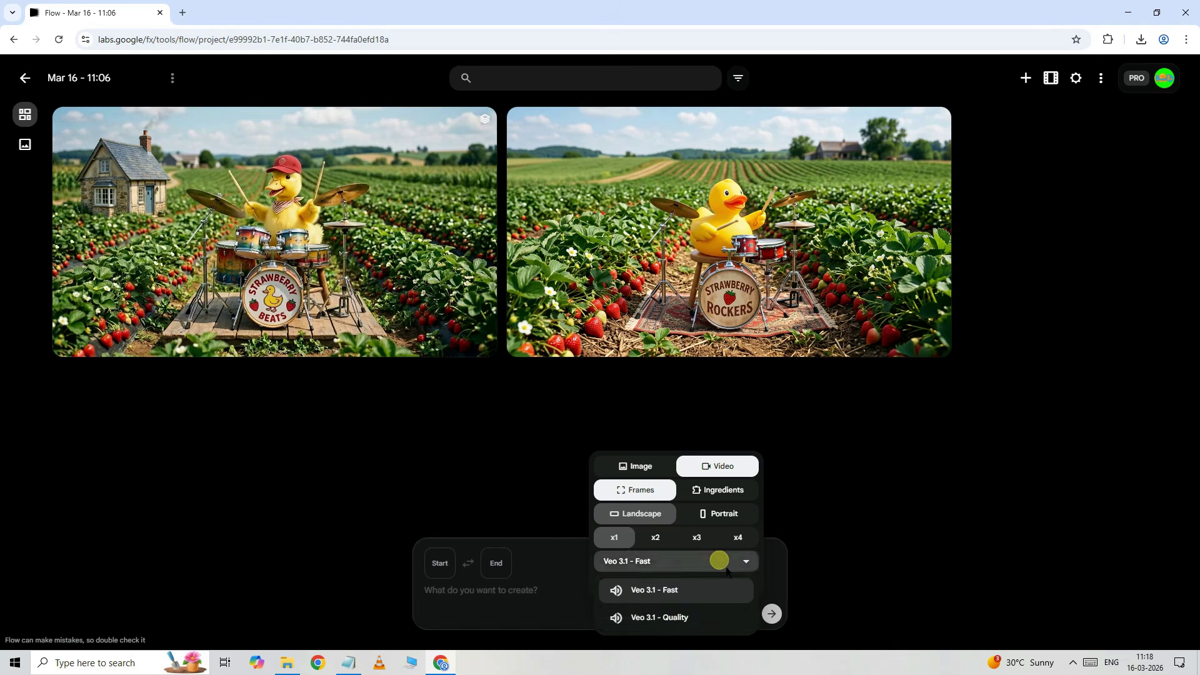
click(682, 622)
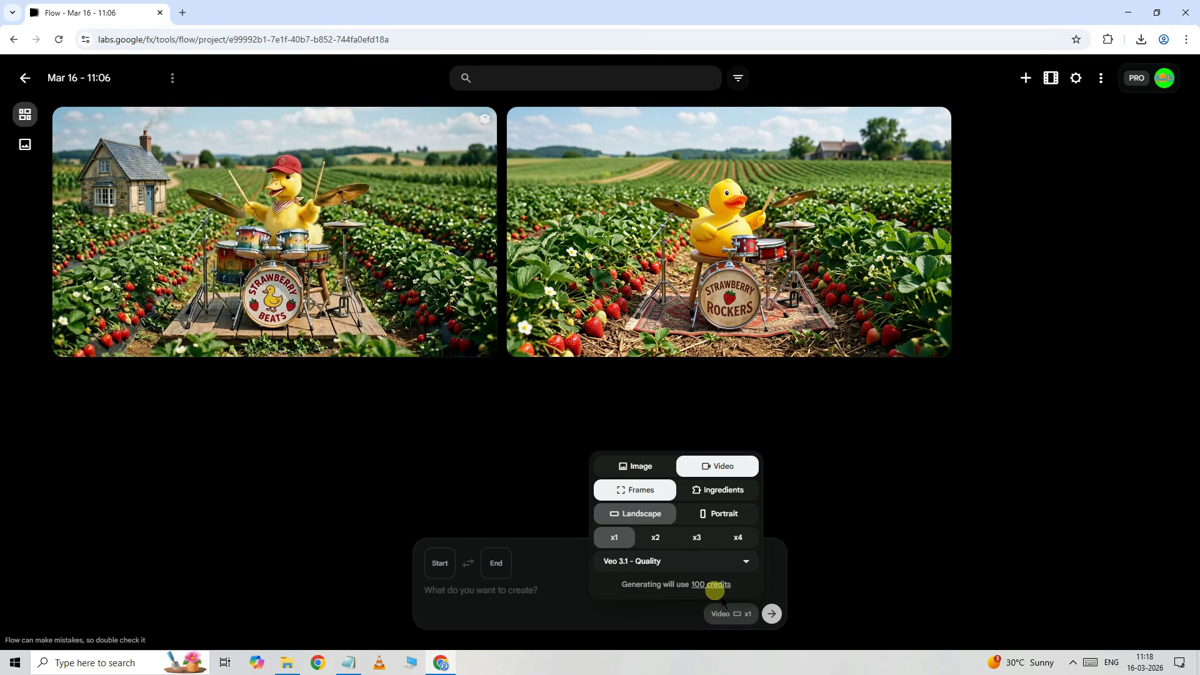
click(717, 563)
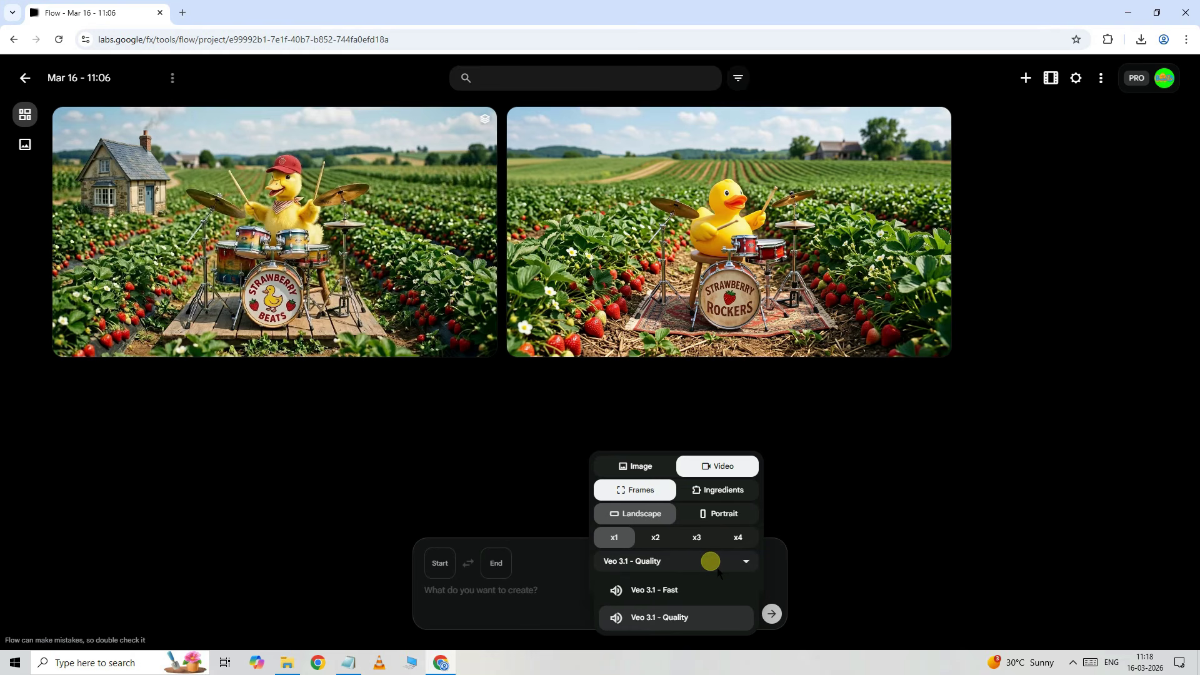
click(667, 596)
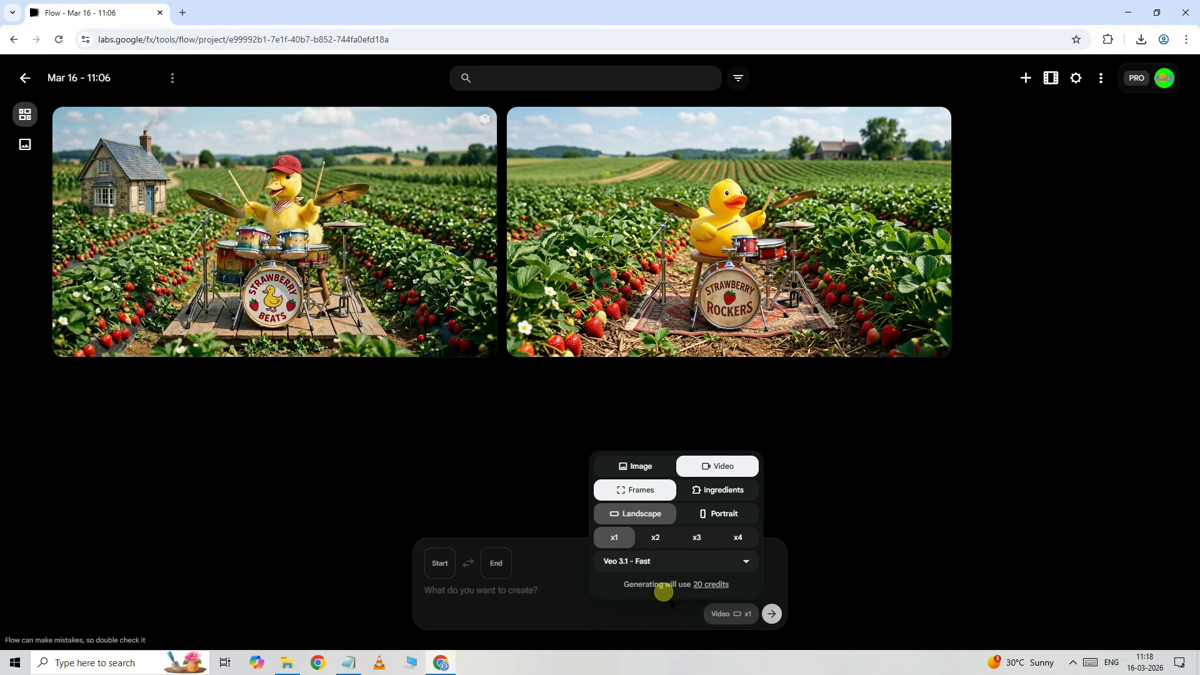
click(596, 573)
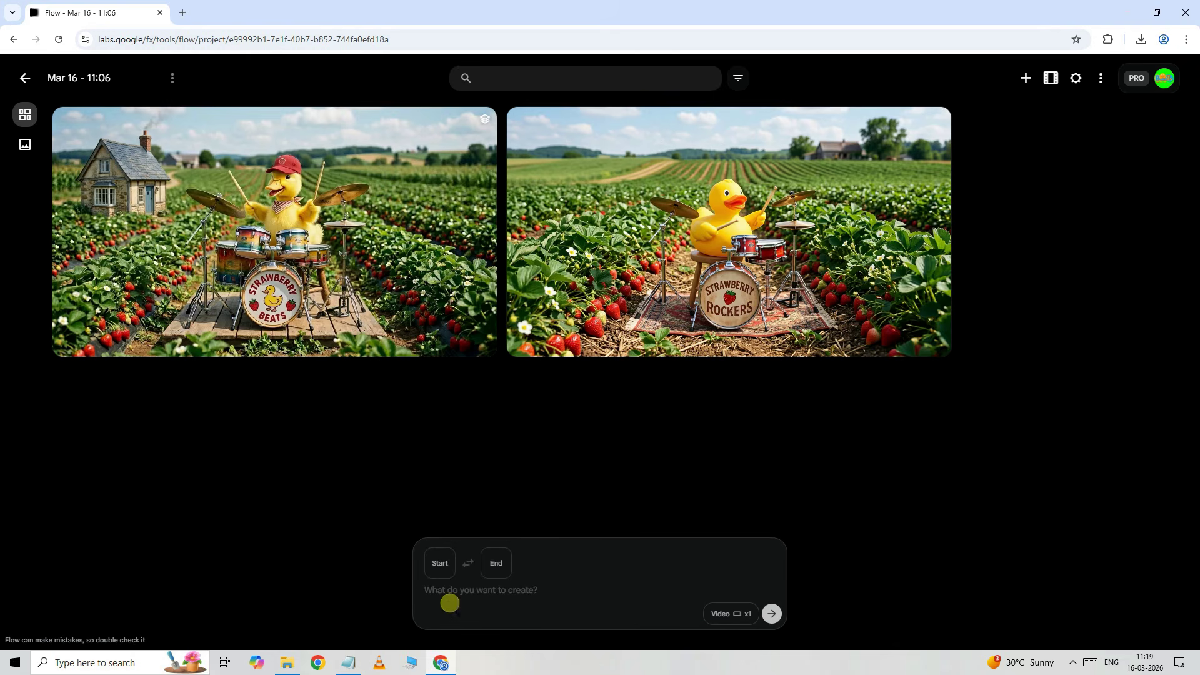
click(444, 568)
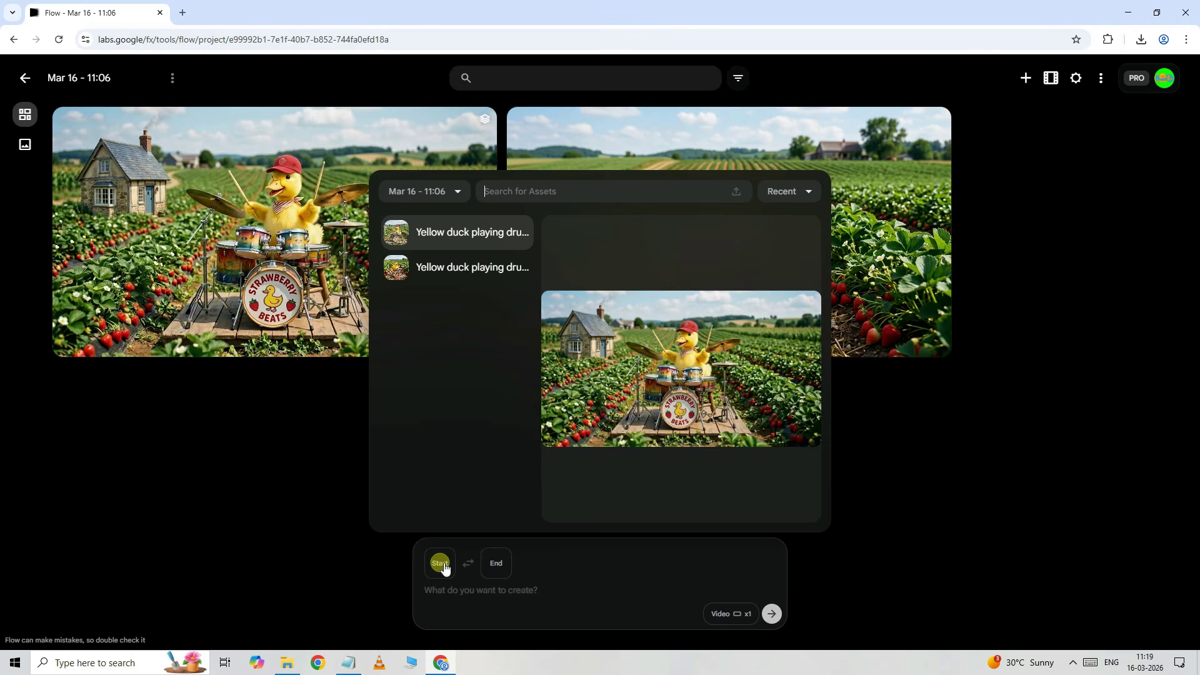
click(740, 193)
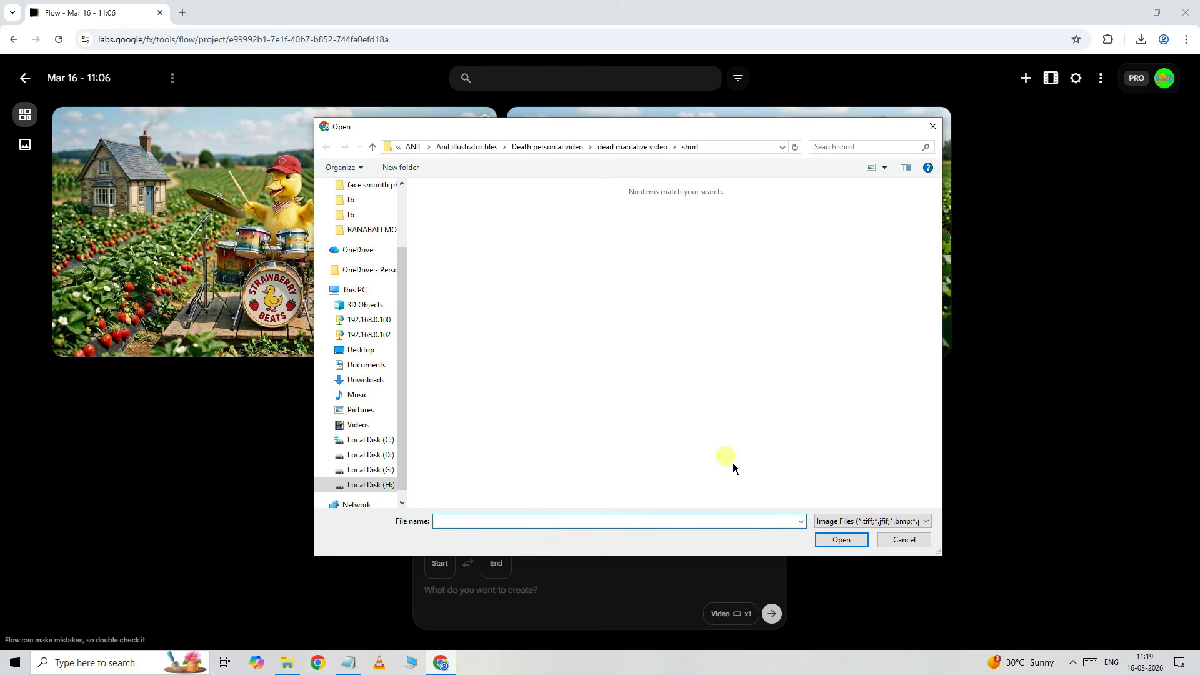
click(905, 541)
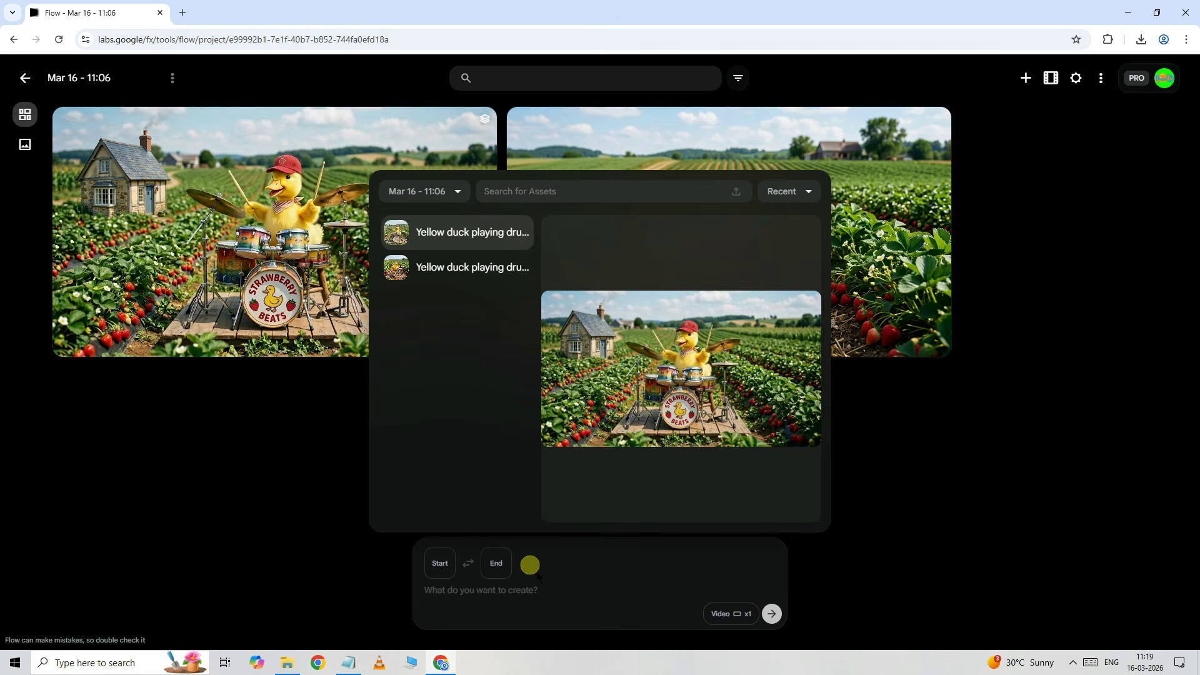
click(579, 582)
Step: Use the duck image with cap and house as the start frame and generate a video with the prompt "duck play drums"
drag(279, 234, 517, 625)
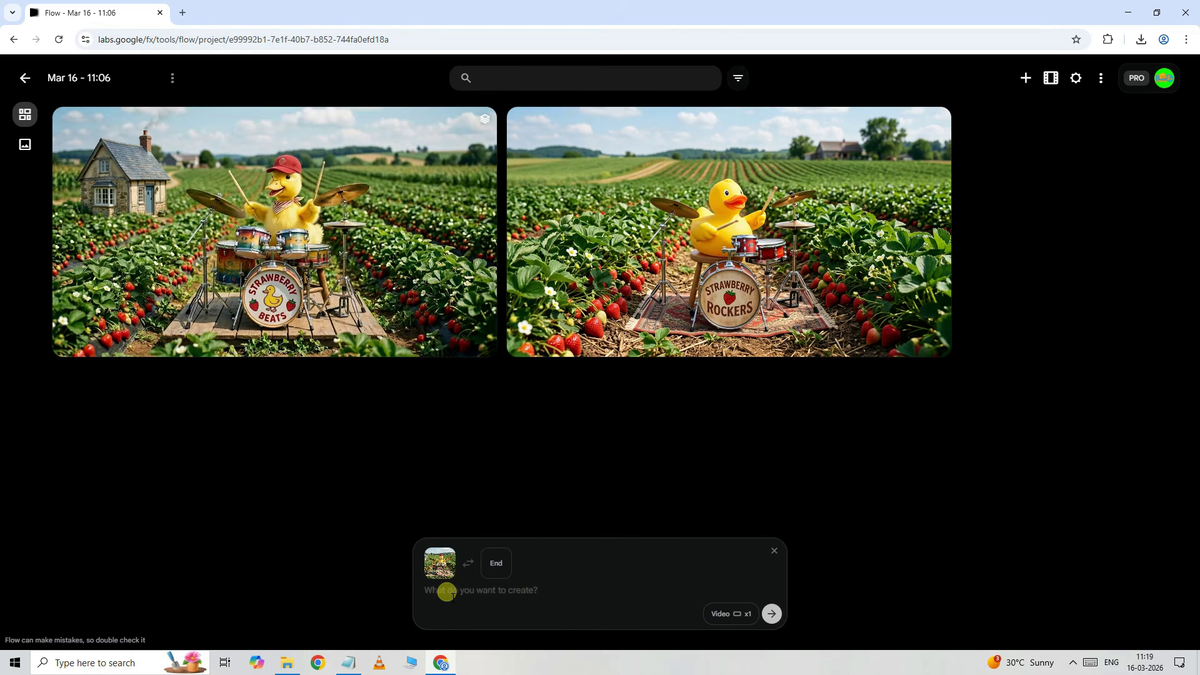
text(duck play drums)
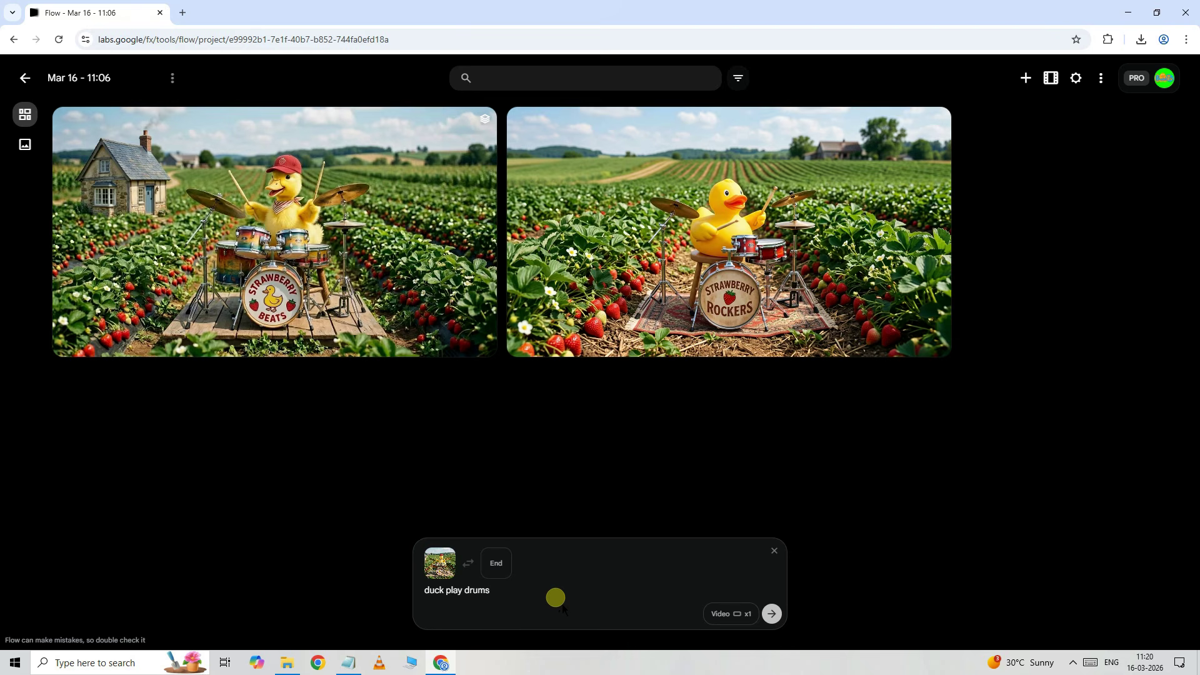
click(772, 618)
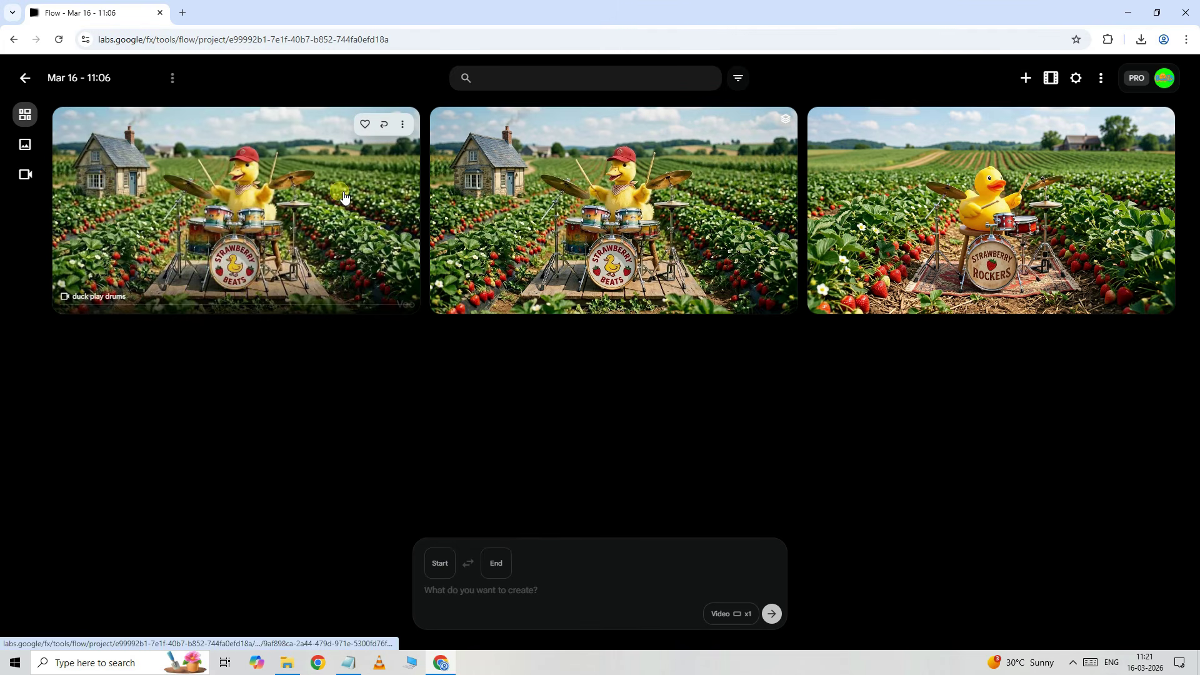
Step: Download the generated "duck play drums" video at 1080p upscaled resolution
click(403, 125)
mouse_move(413, 210)
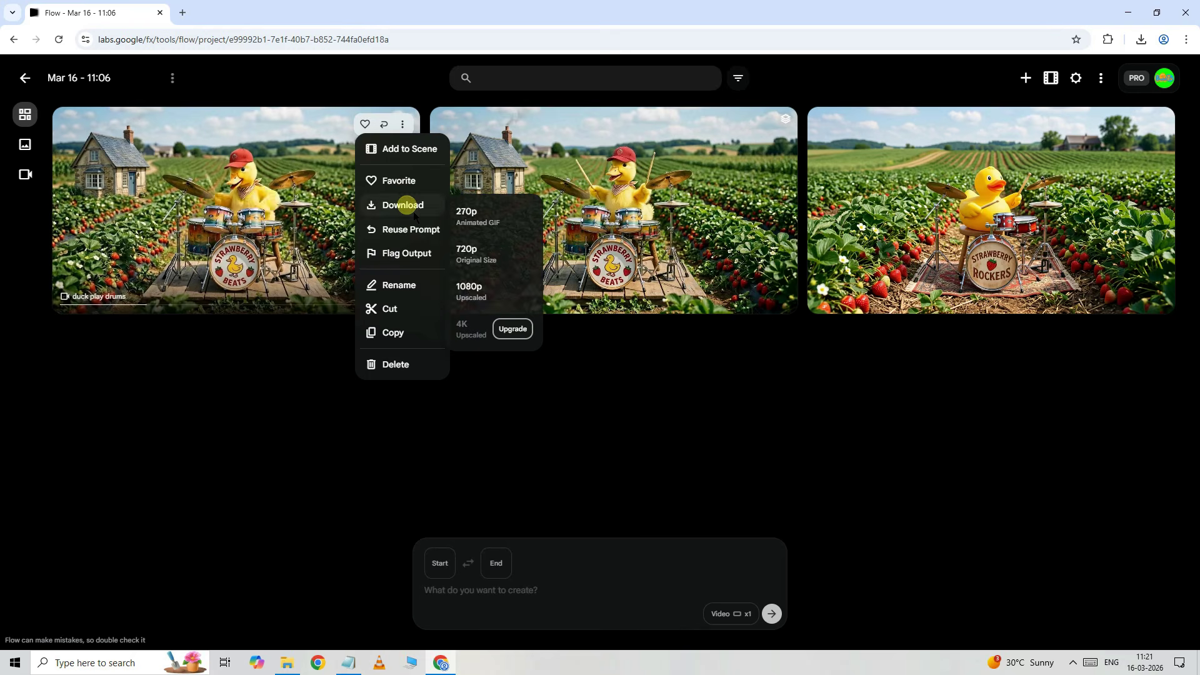
click(484, 299)
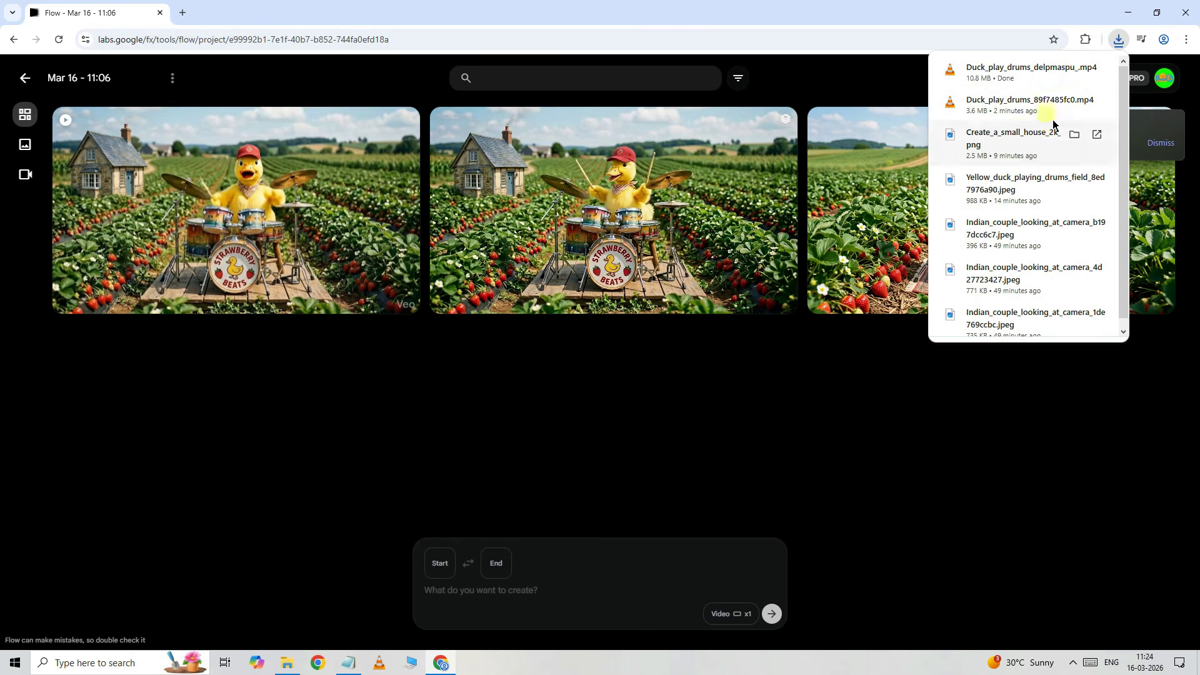
mouse_move(1081, 78)
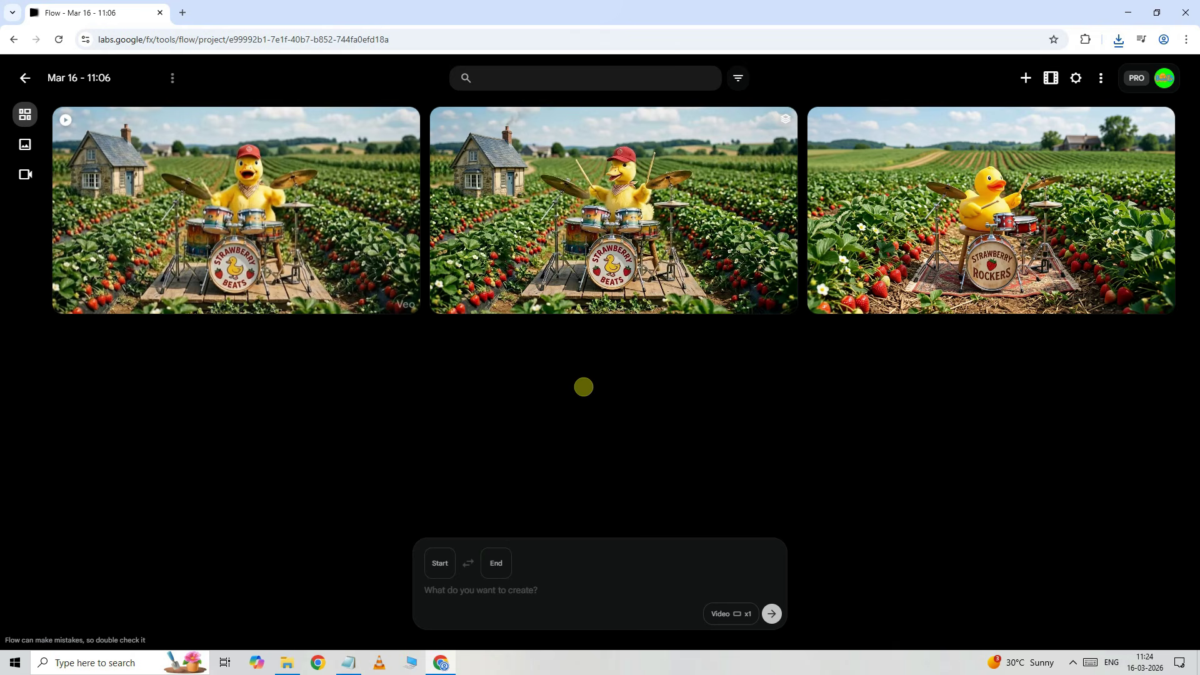
Step: Open the "duck play drums" video for editing and extend it with the prompt "need more beats"
click(296, 236)
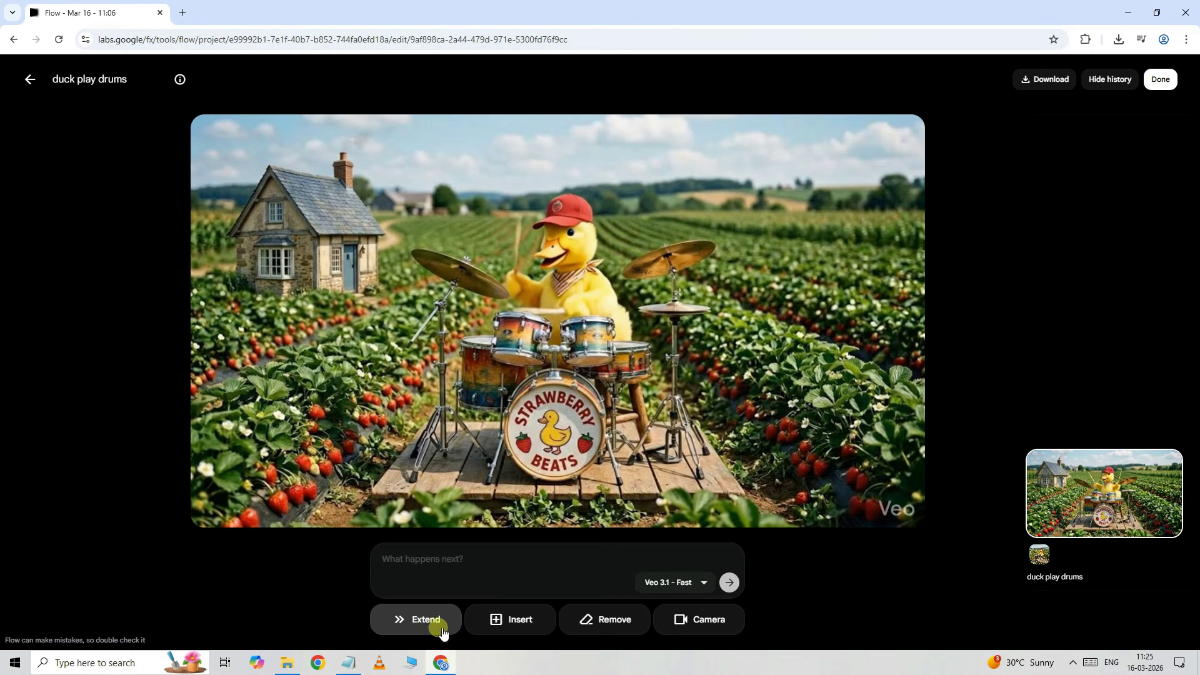
mouse_move(563, 395)
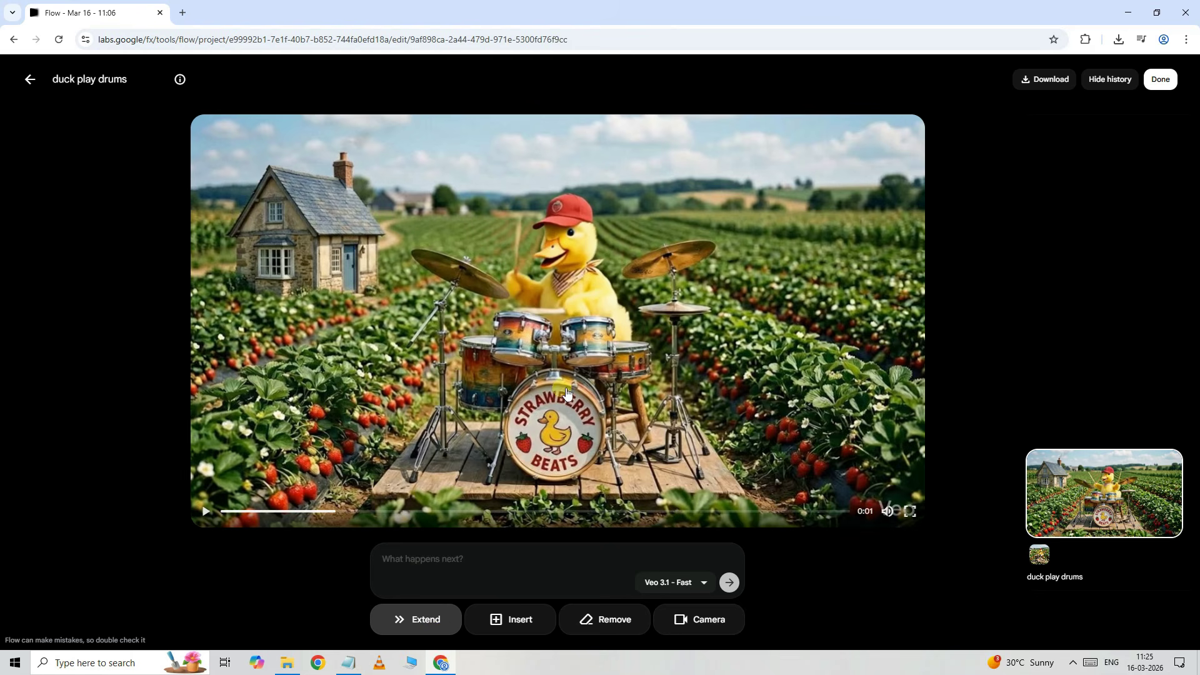
click(459, 562)
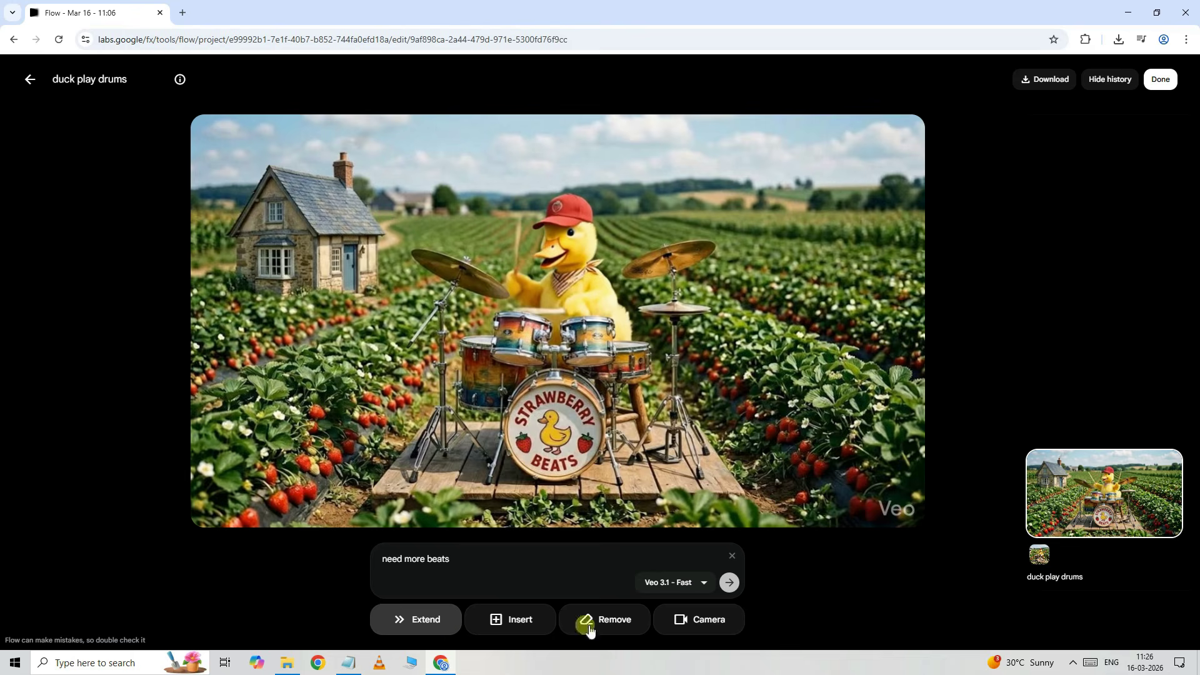
click(730, 583)
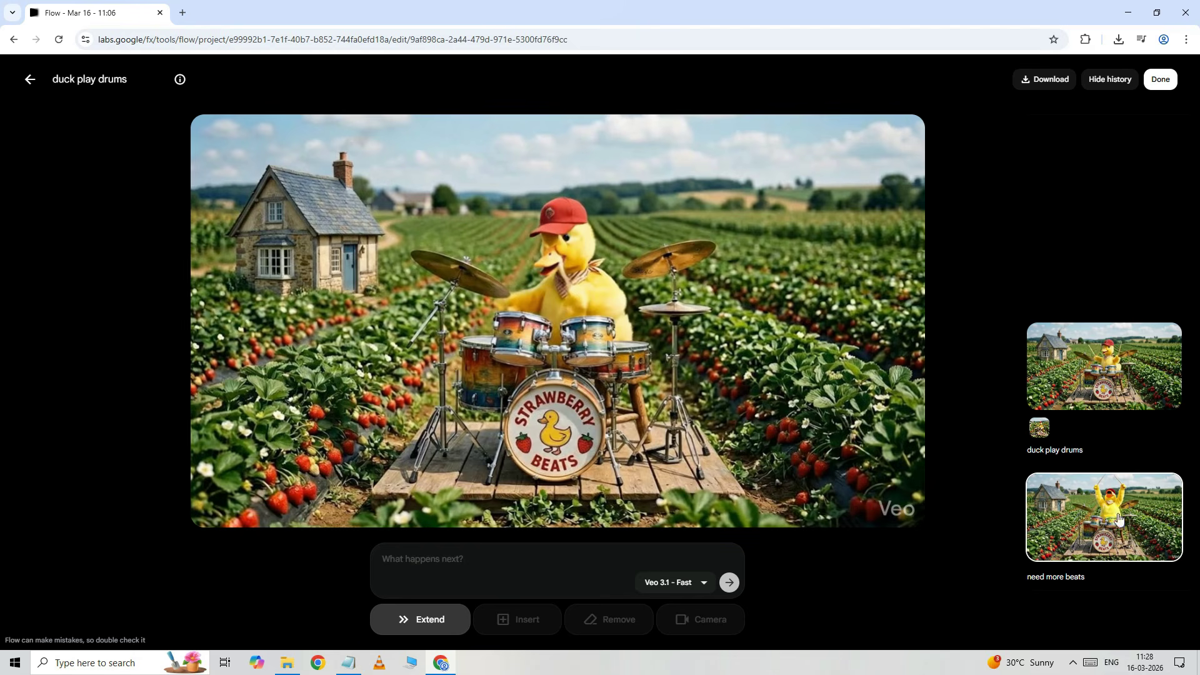
Step: Insert a drum over the cymbal nearest the house in the original "duck play drums" clip with the prompt "add drum here" and review the result
click(1135, 384)
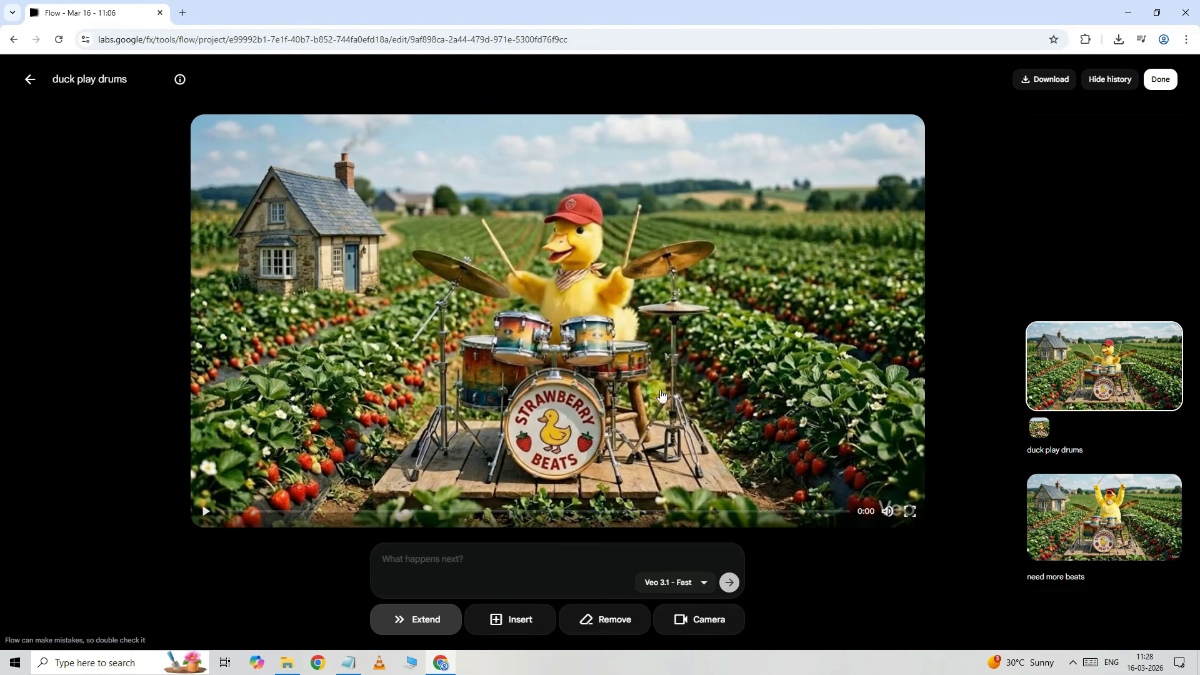
click(839, 579)
click(528, 628)
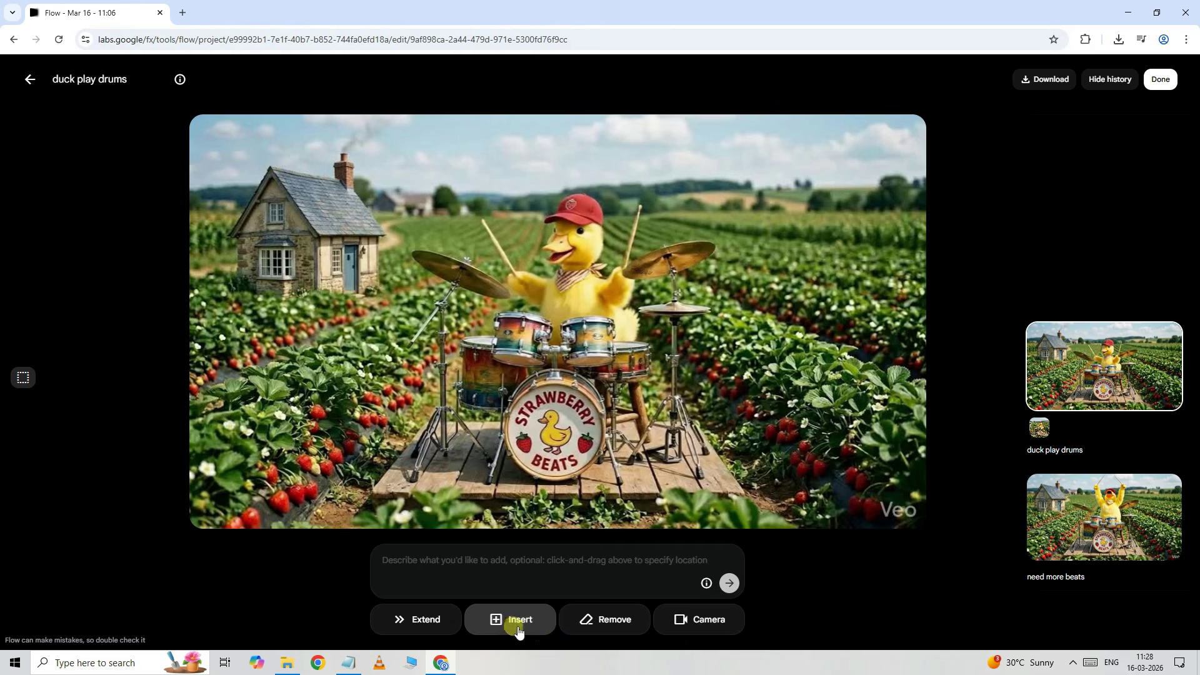
drag(407, 243, 524, 318)
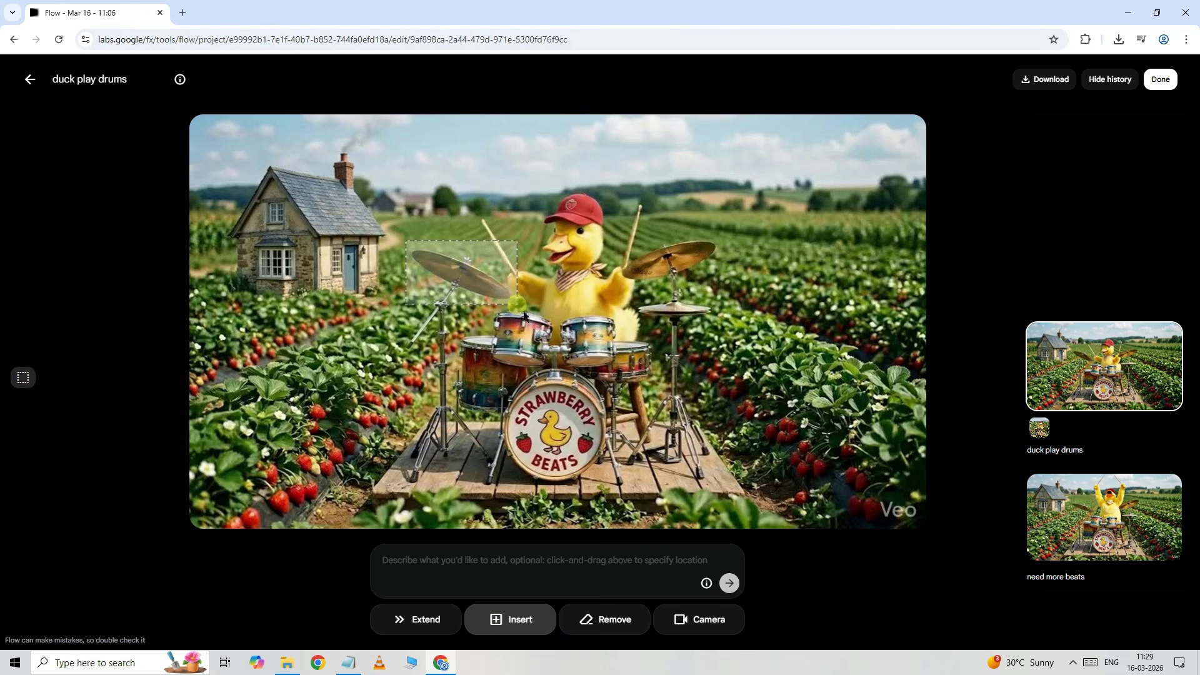
click(473, 560)
text(add drum)
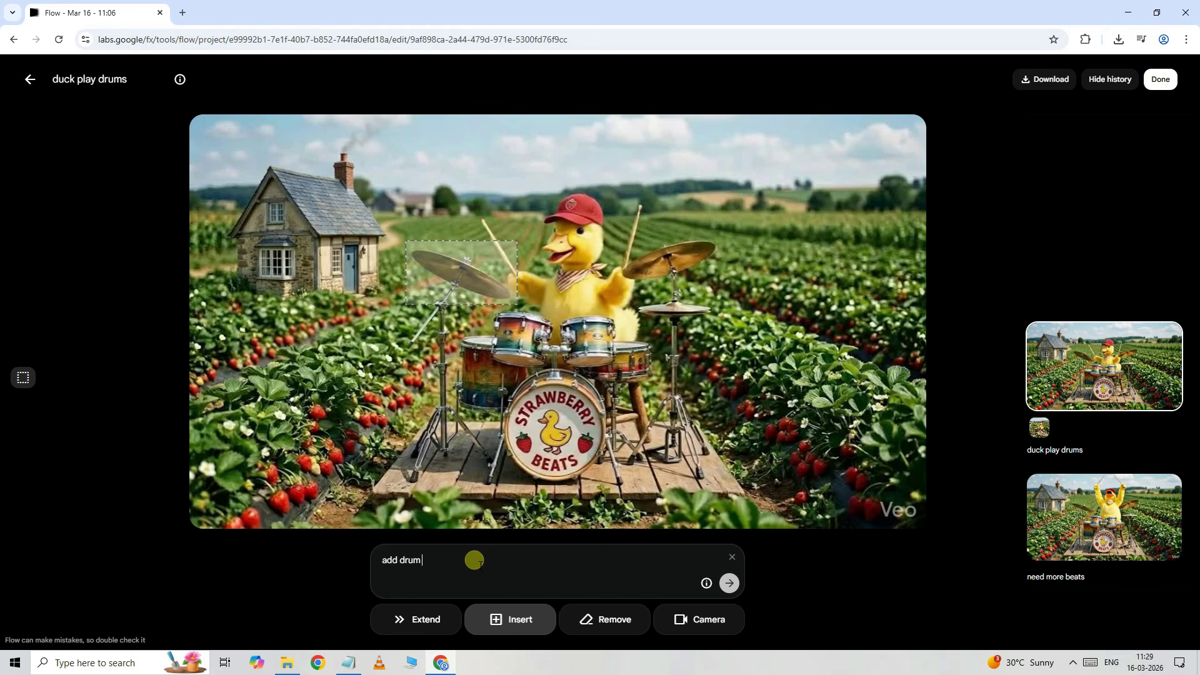
click(729, 584)
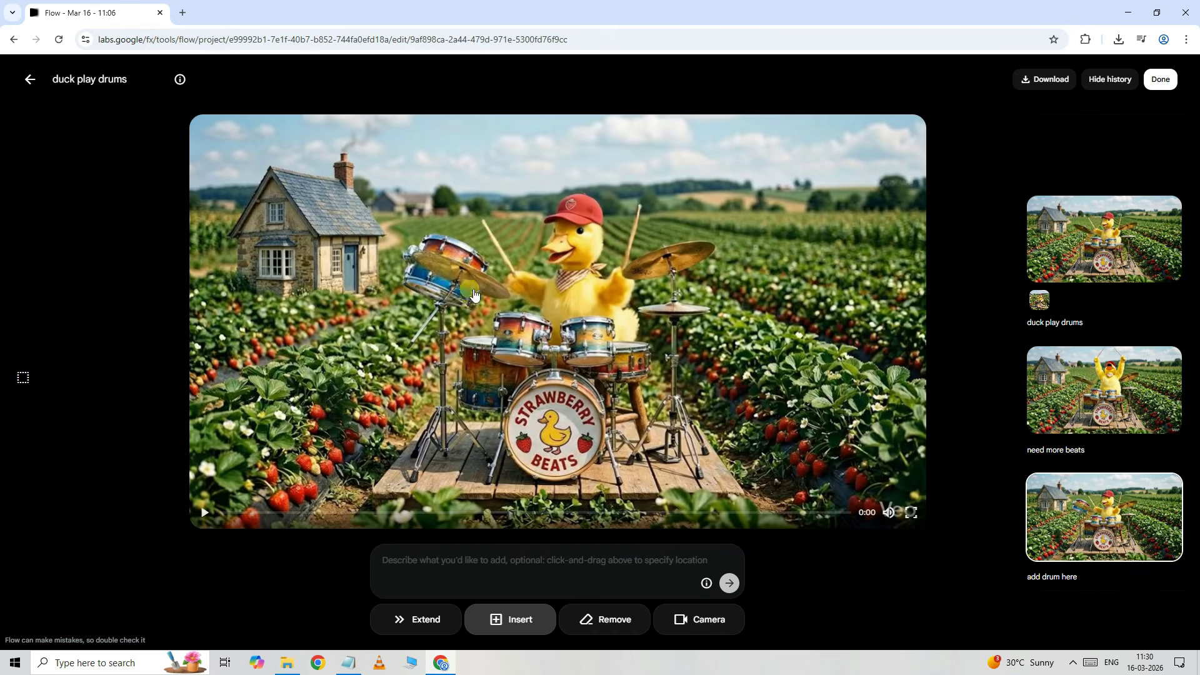
click(445, 306)
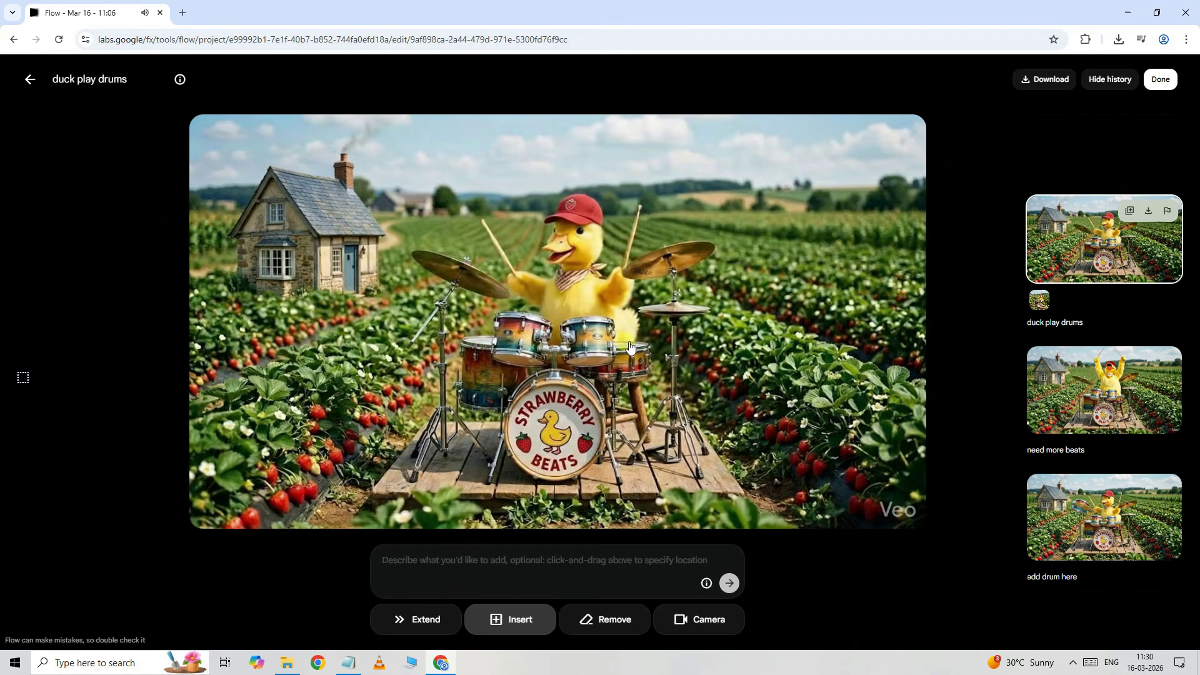
click(1094, 555)
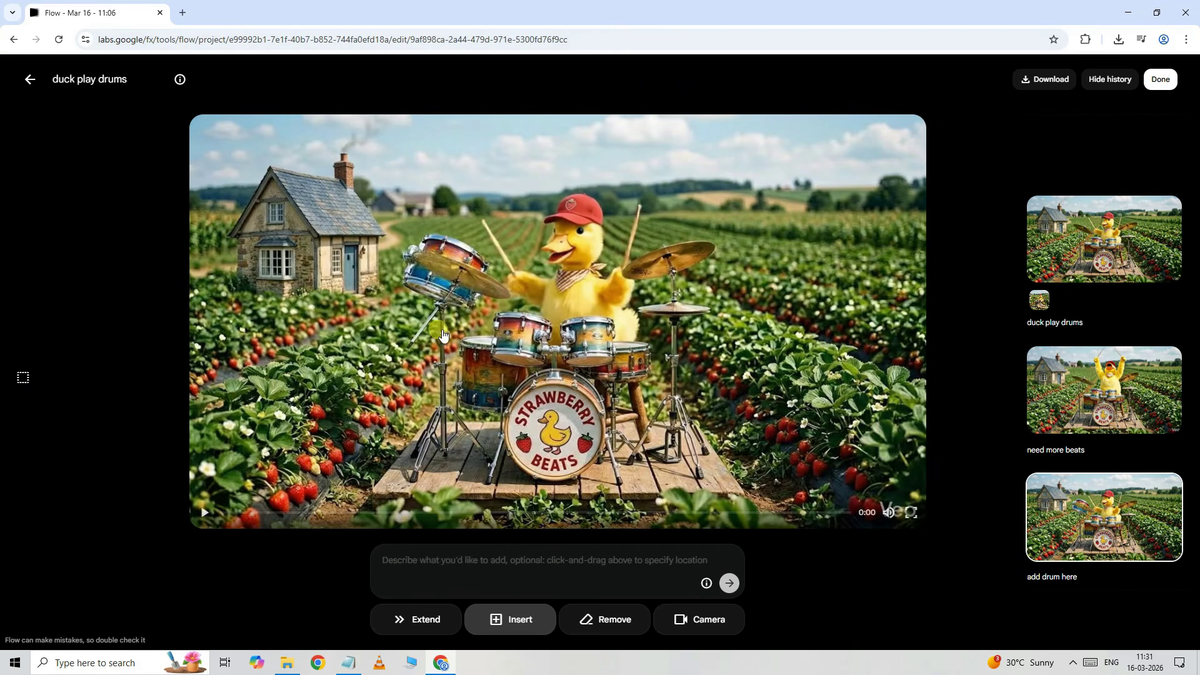
Step: Remove the duck's red cap from the original "duck play drums" clip with the prompt "remove cap" and play the result
click(1096, 277)
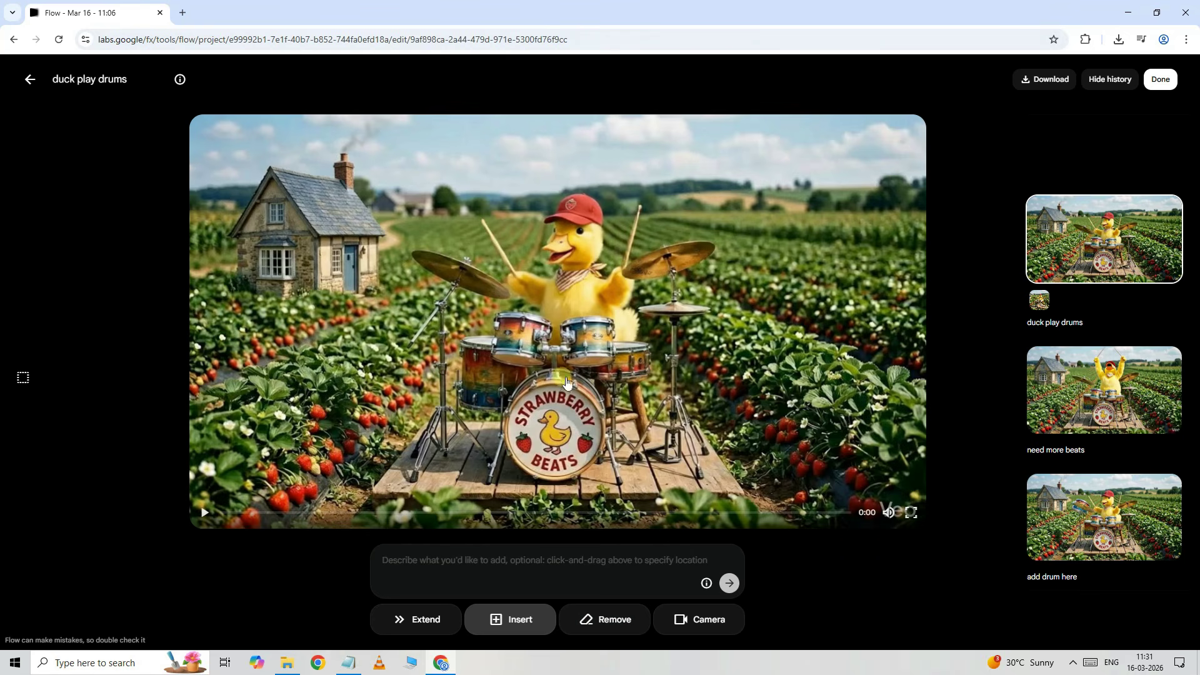
click(628, 626)
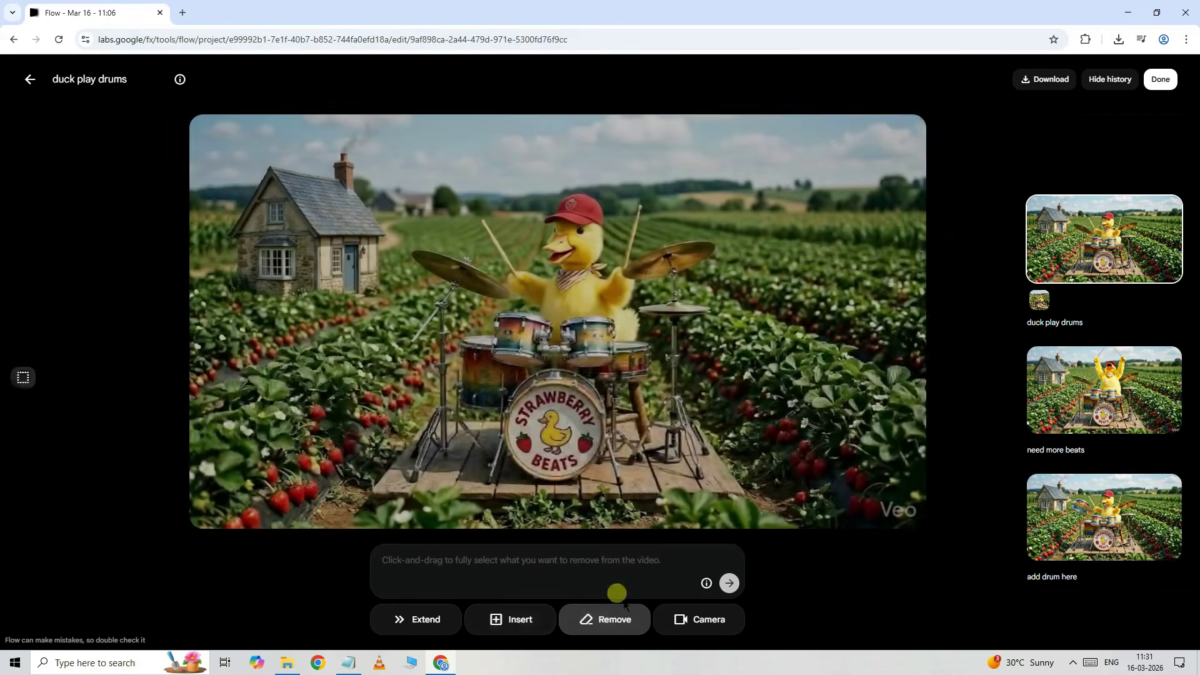
drag(531, 185, 616, 236)
click(463, 561)
text(remove cap)
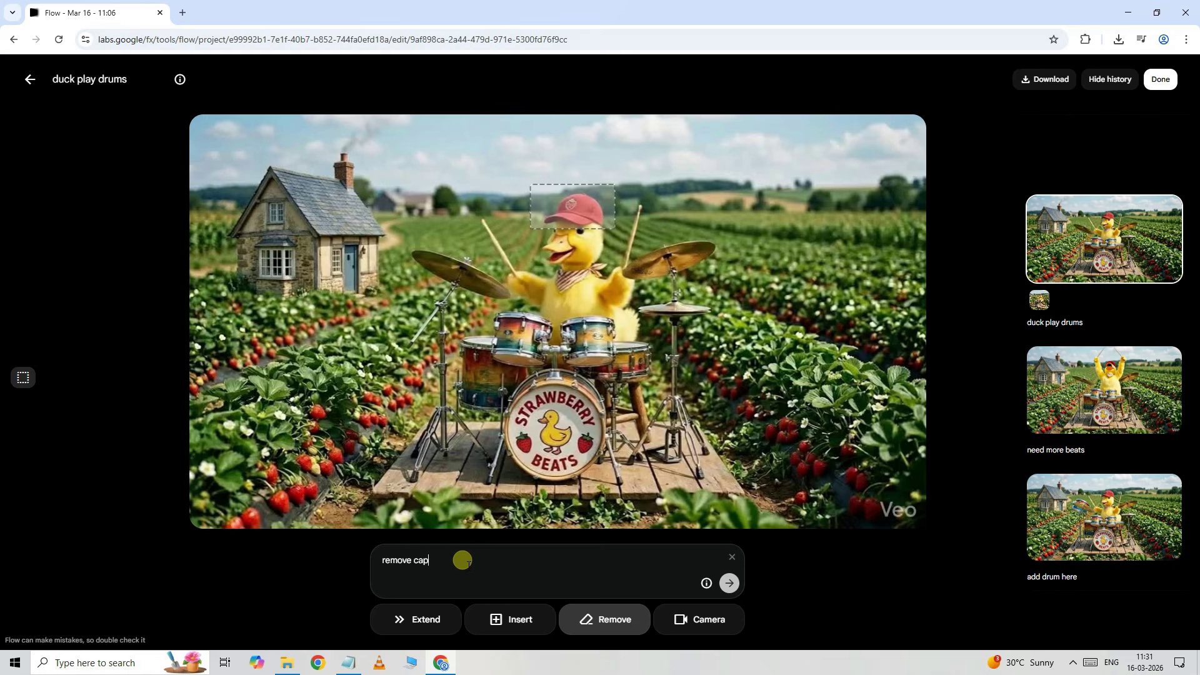
click(729, 584)
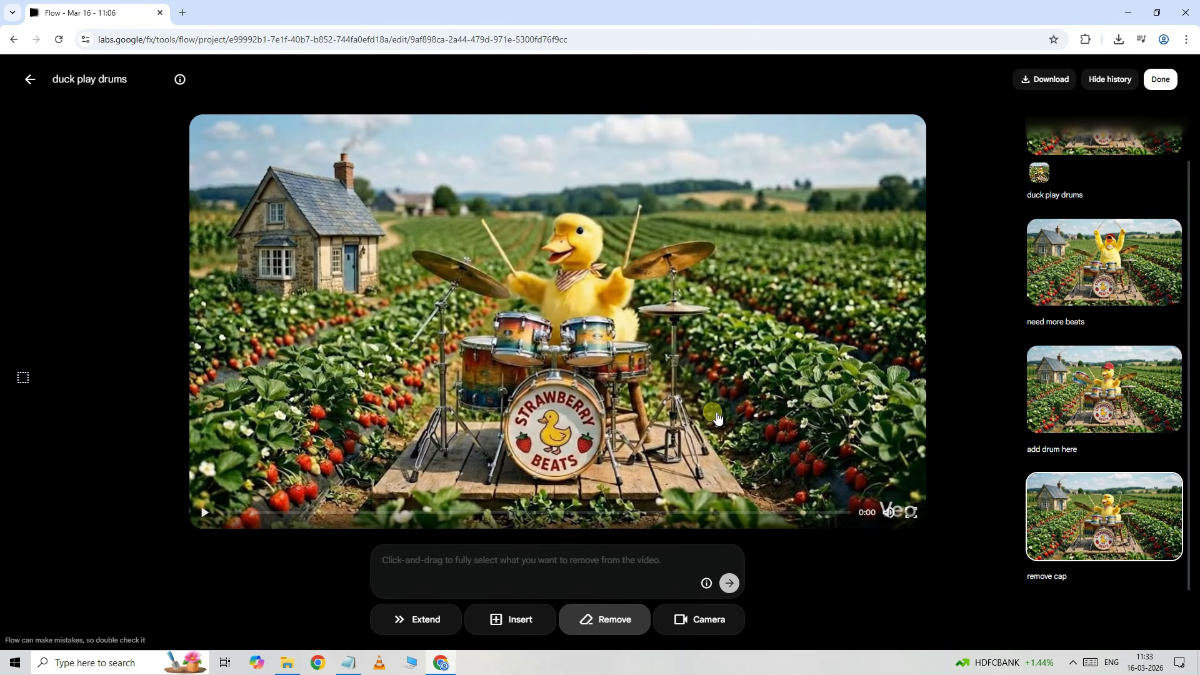
click(206, 514)
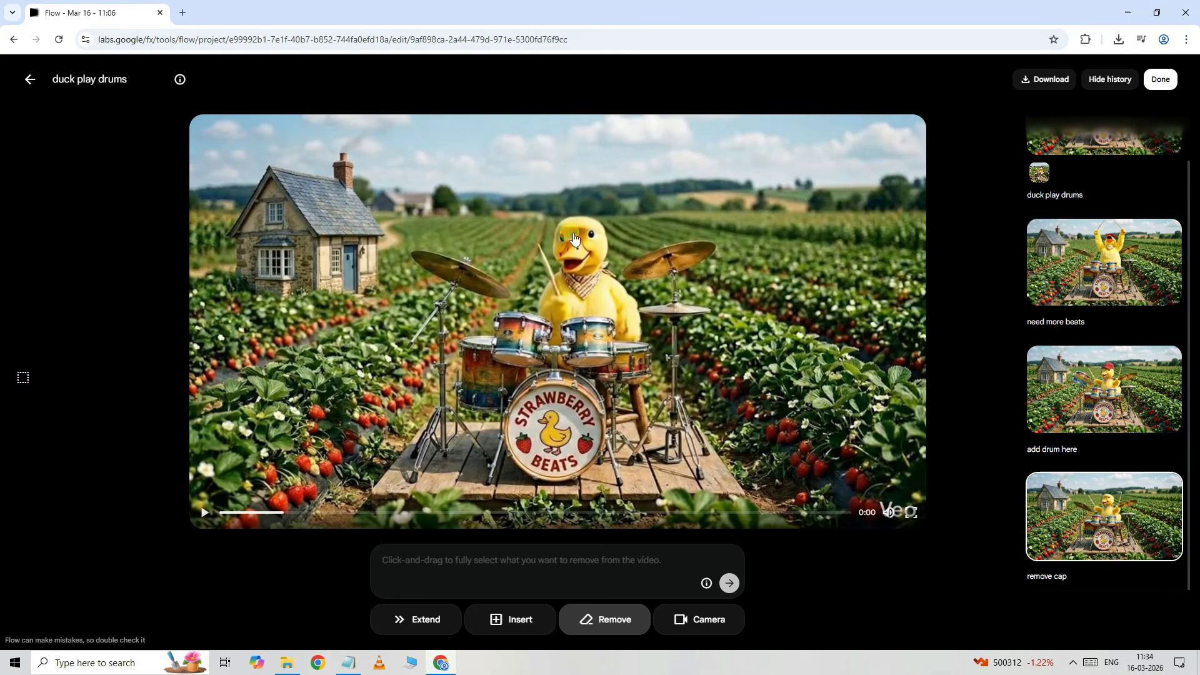
drag(577, 235, 582, 238)
click(561, 595)
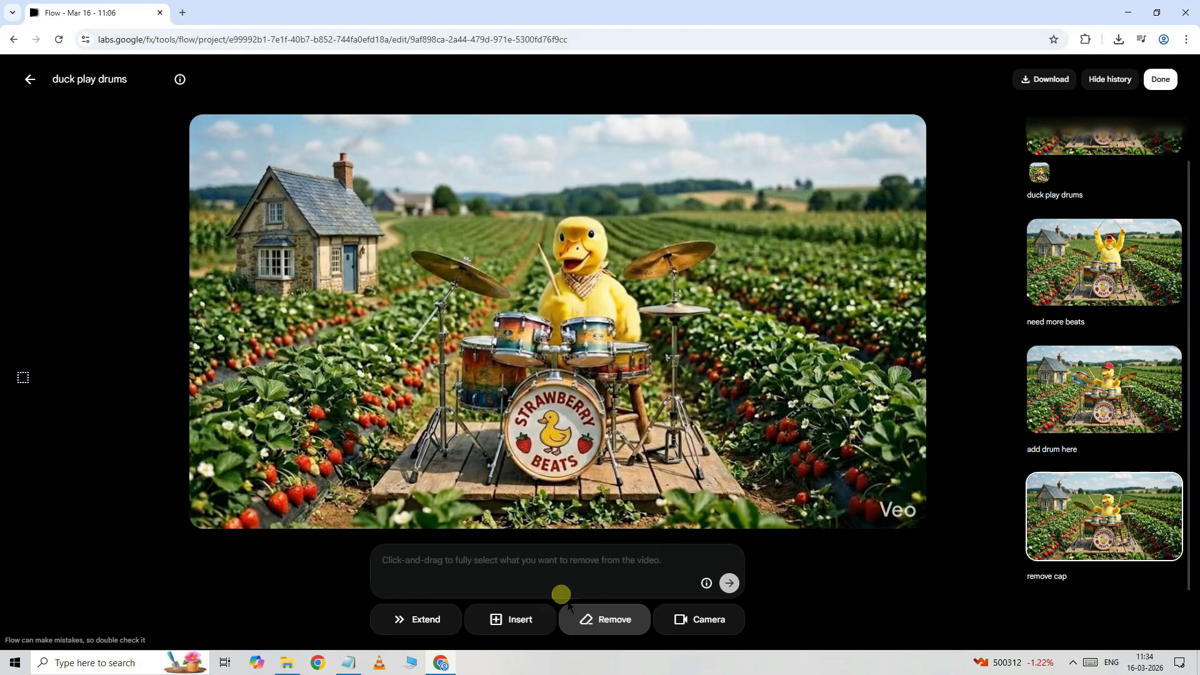
Step: Mark the area on top of the duck's head in the "remove cap" clip and insert a cap with the prompt "add cap"
click(524, 622)
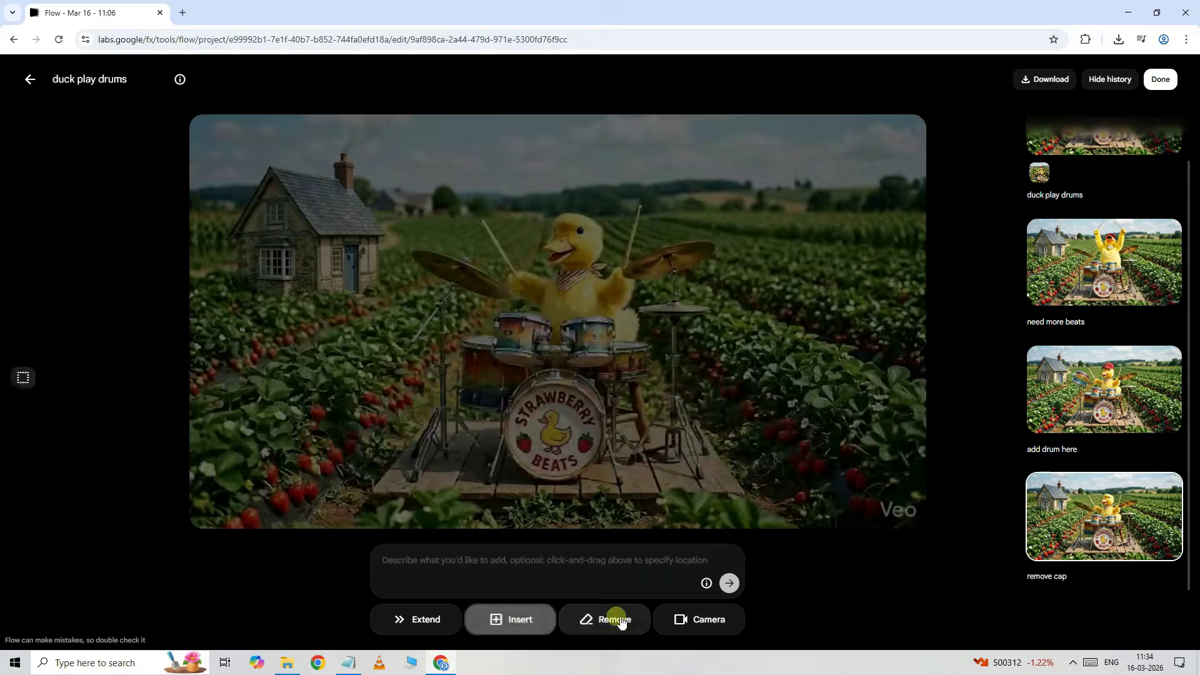
drag(543, 218, 622, 228)
click(421, 557)
text(ad)
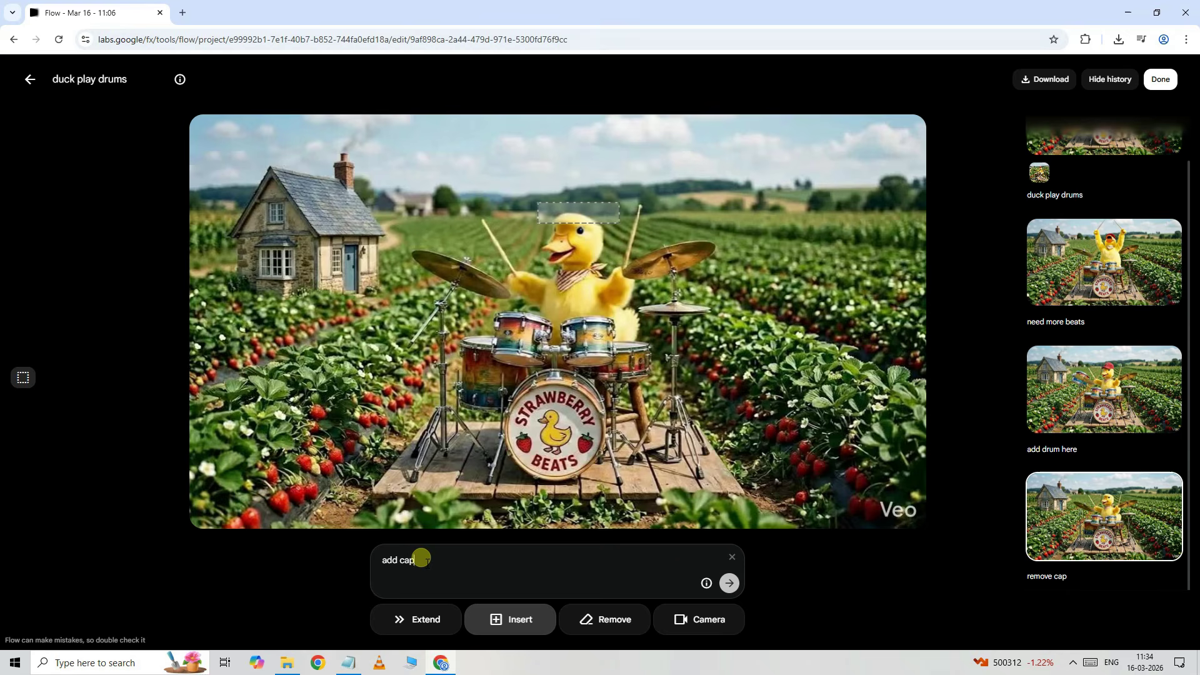
text(d cap)
click(729, 583)
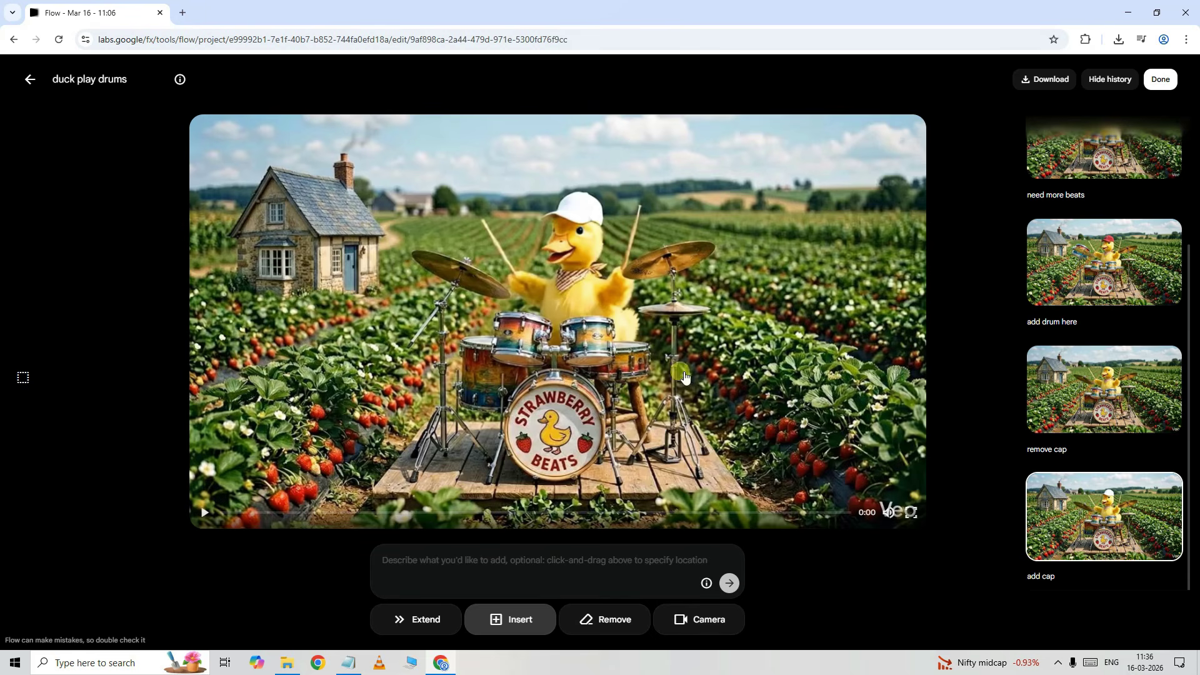
Step: Apply the Orbit low camera motion to the "add cap" clip and play the generated video
click(713, 621)
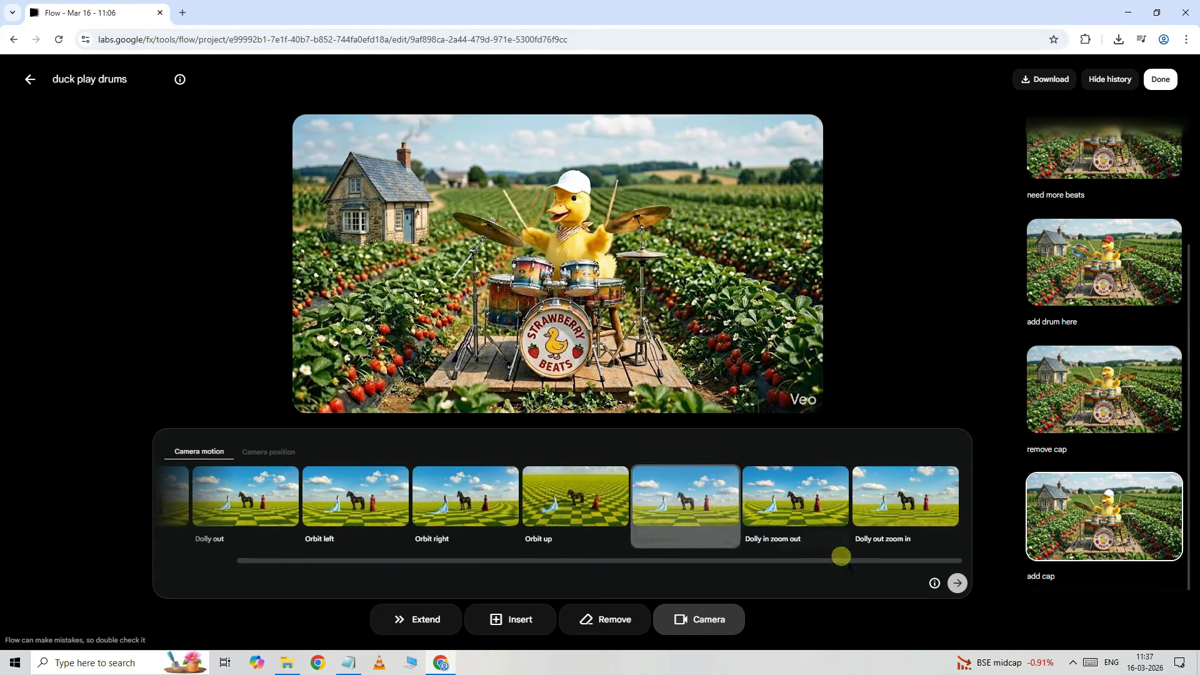
click(957, 584)
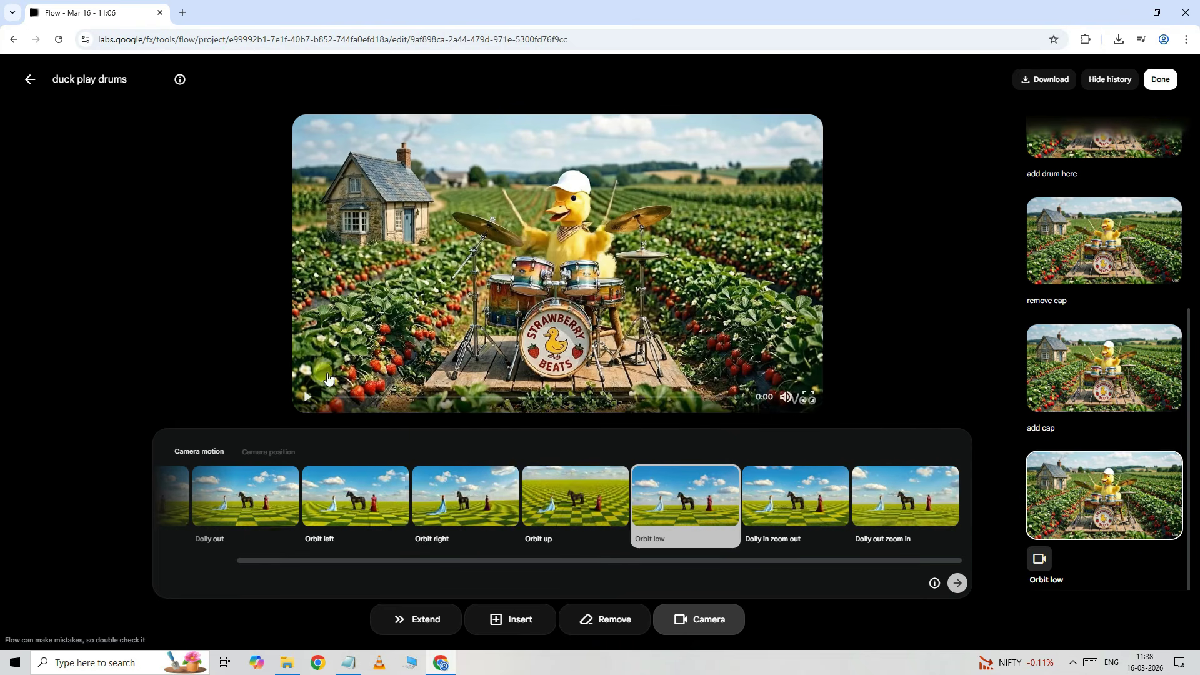
click(308, 397)
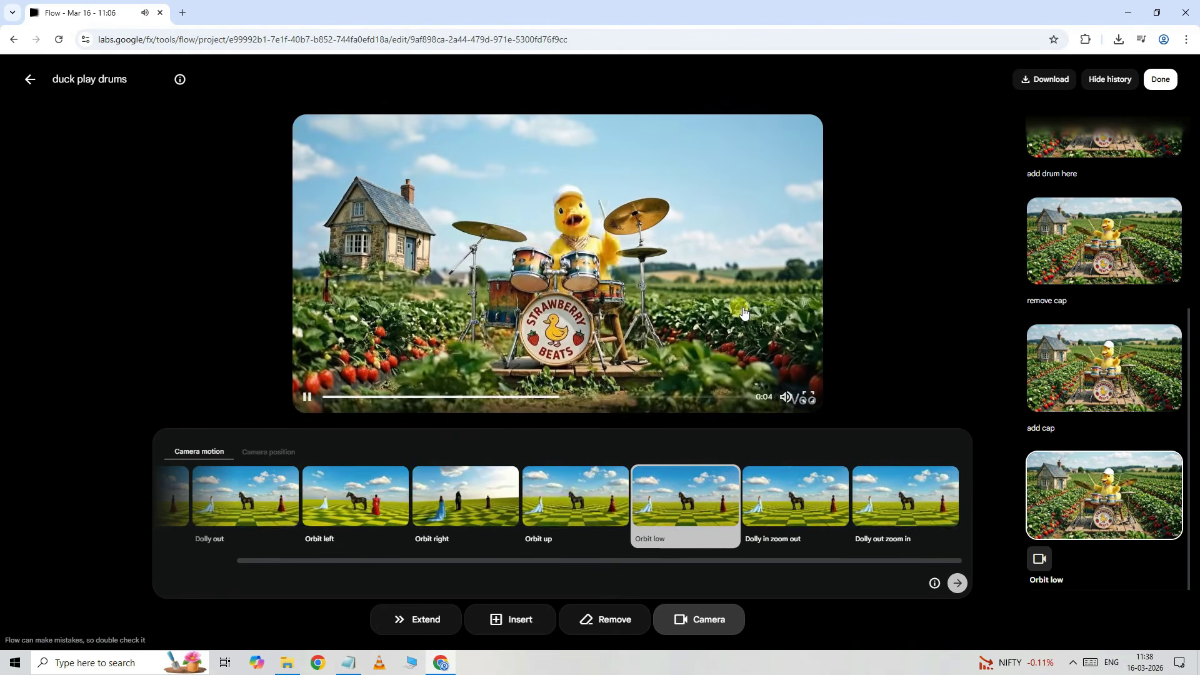
click(742, 308)
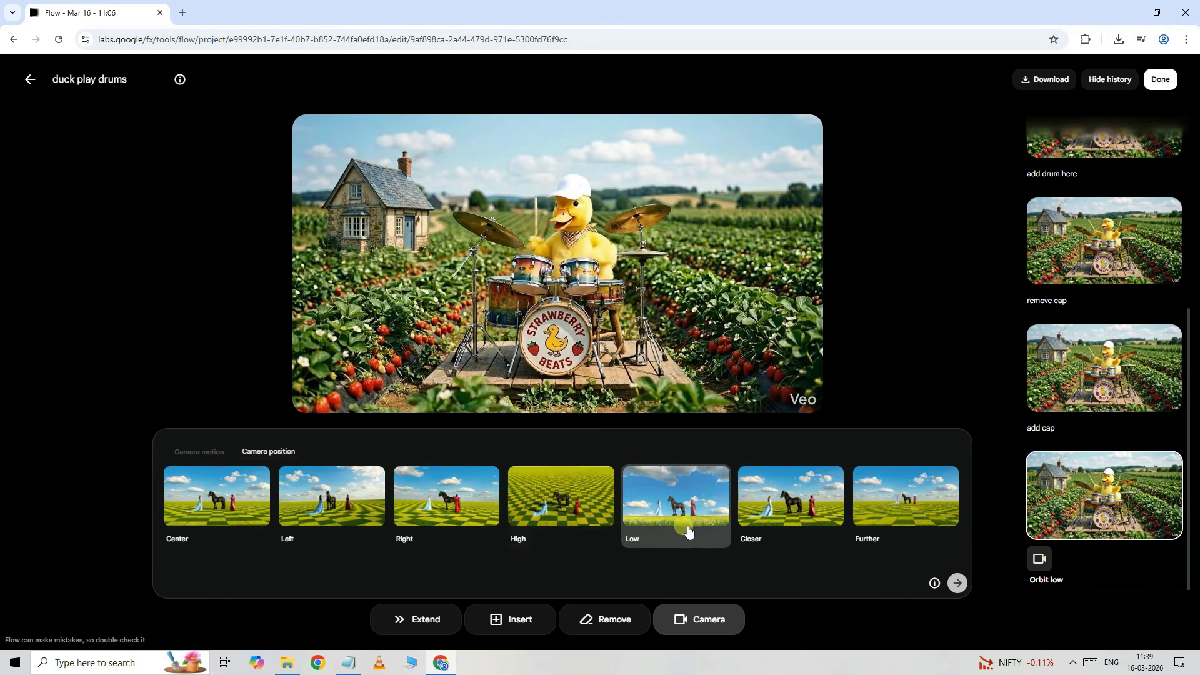
Step: Generate a version of the clip with the Left camera position and play it
mouse_move(587, 318)
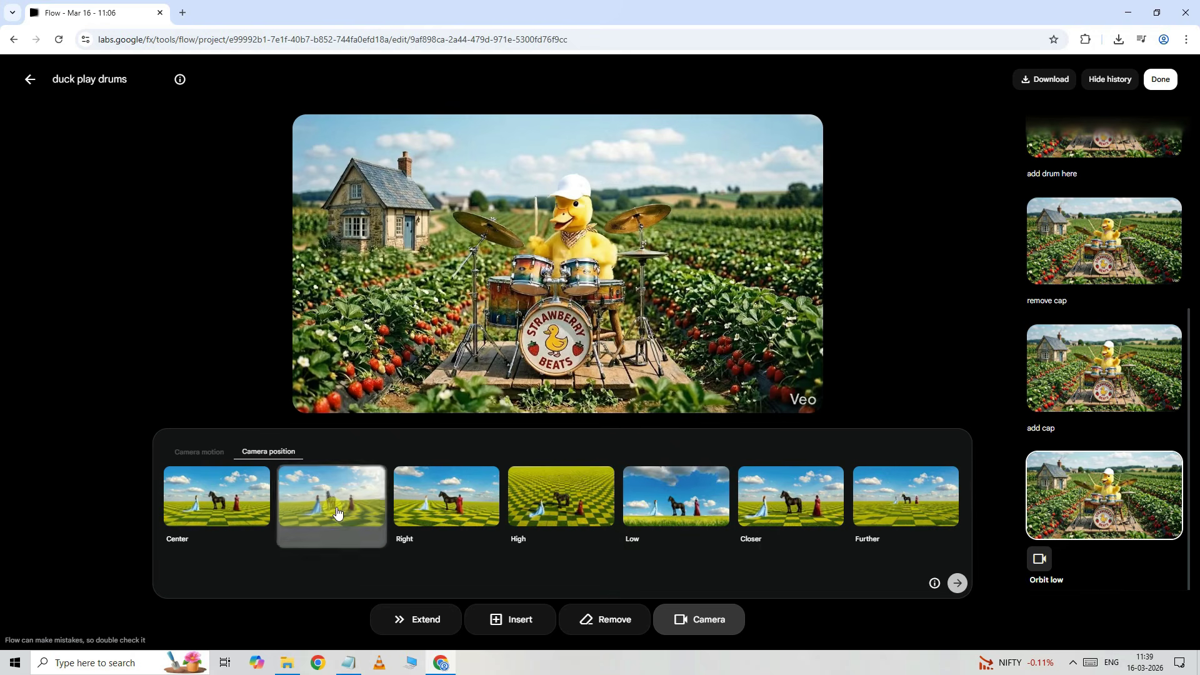
click(958, 584)
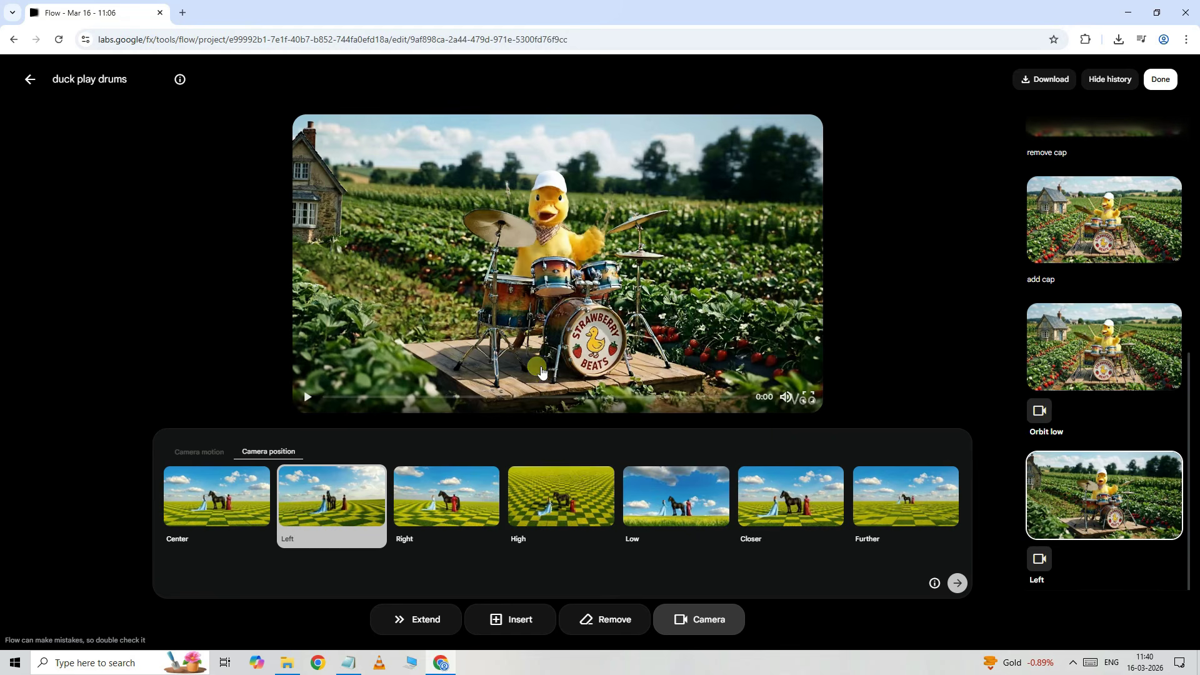
click(308, 397)
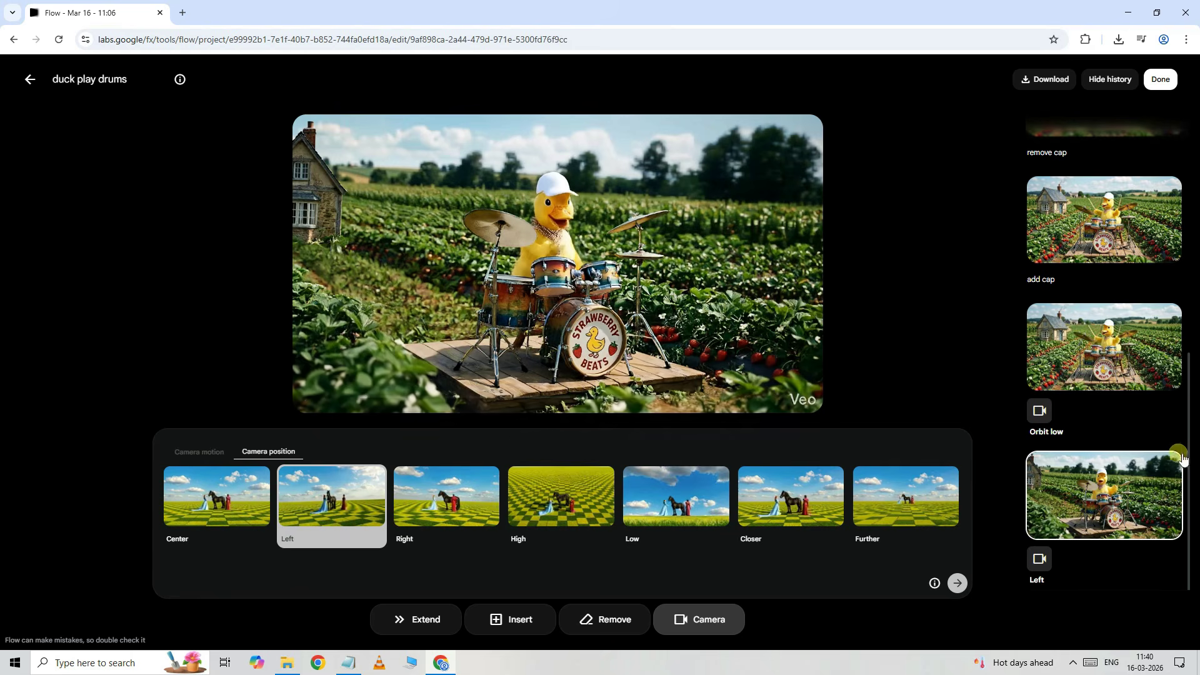
Step: Play the "add cap" clip and the Left camera position clip from the history to compare their views
drag(1188, 442, 1165, 383)
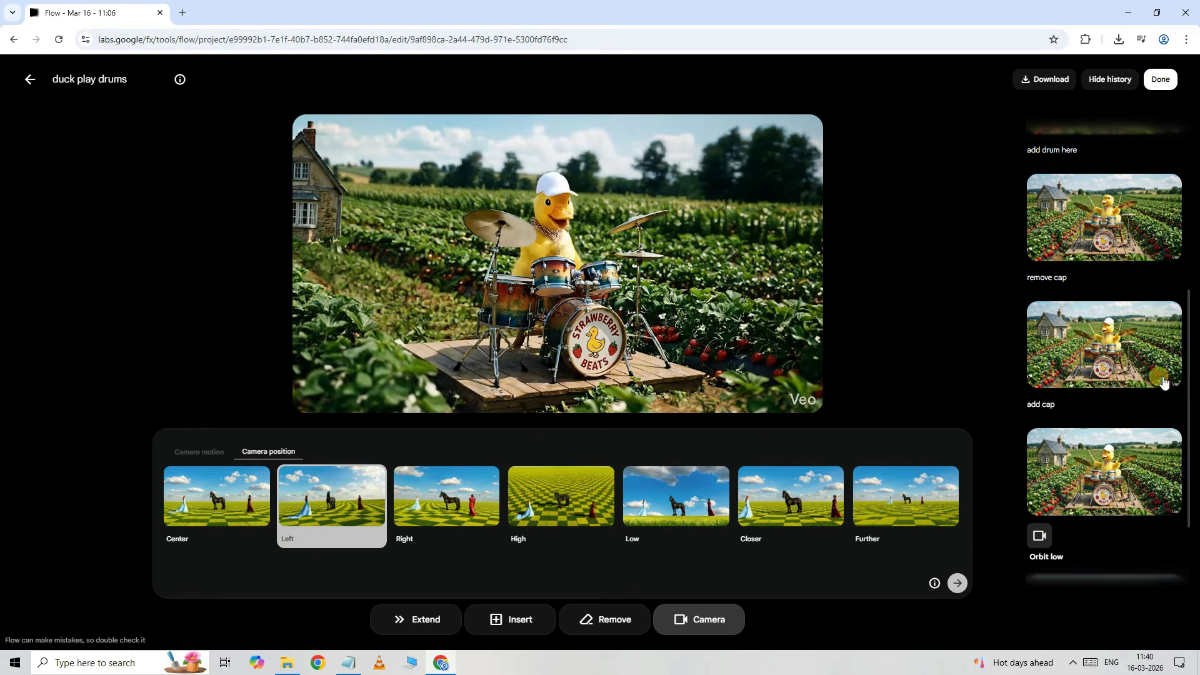
click(1123, 369)
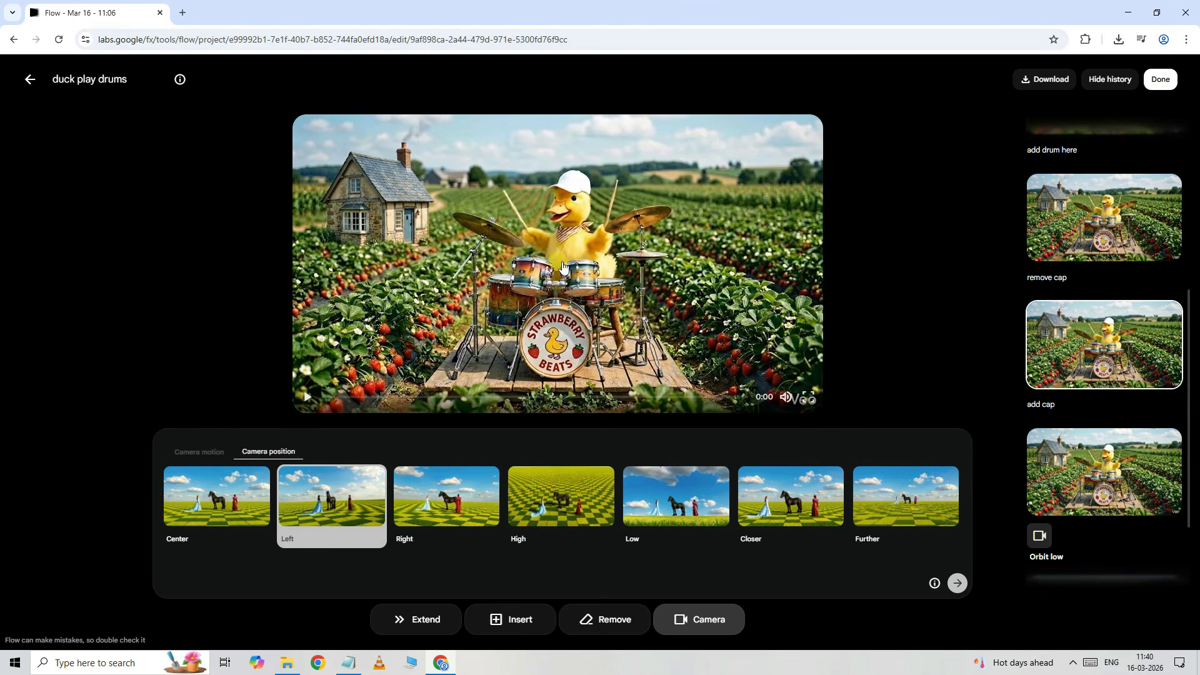
click(307, 397)
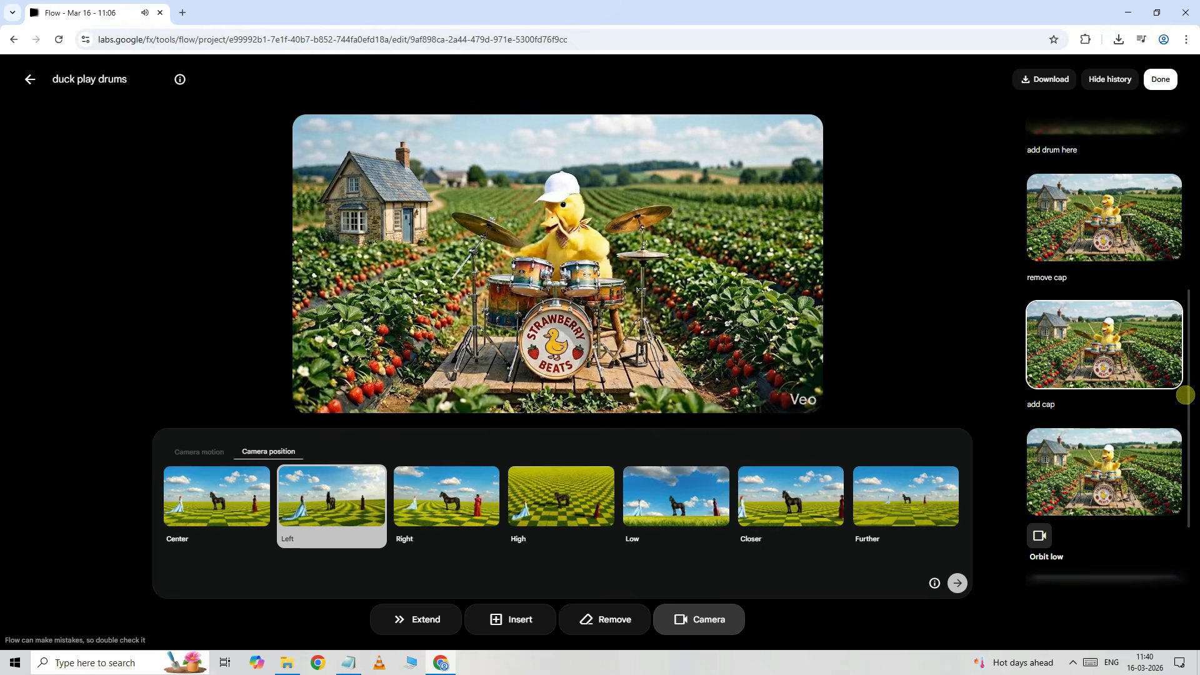
scroll(1187, 397, down, 2)
click(1152, 499)
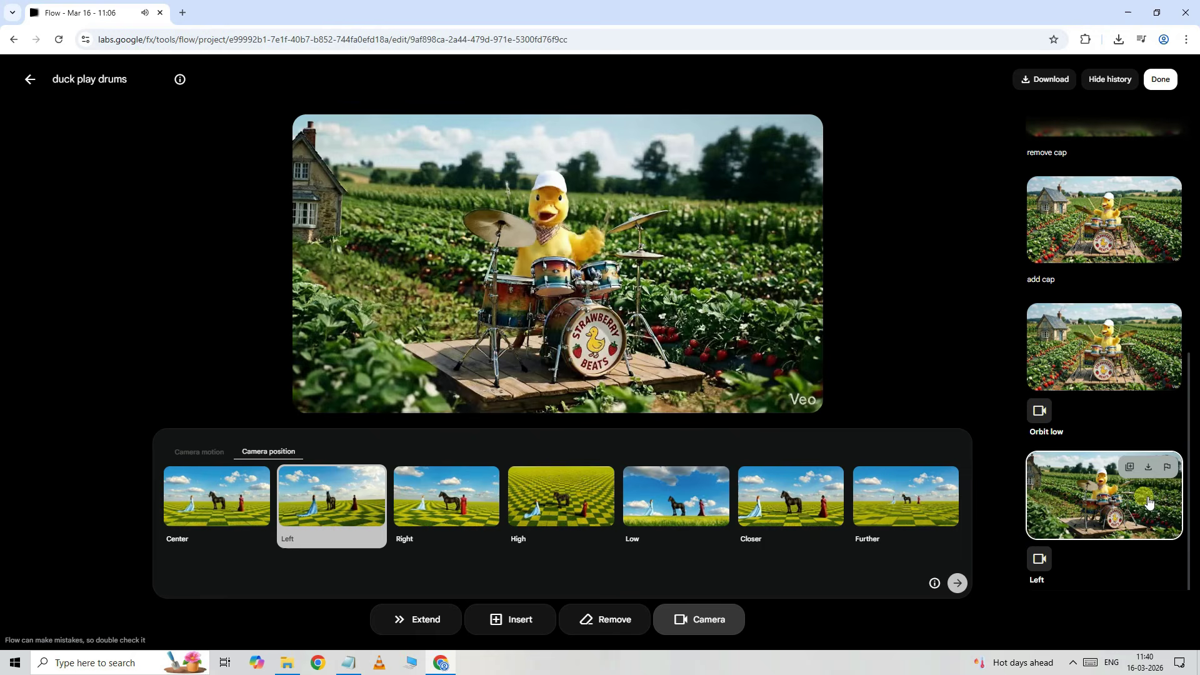
click(554, 331)
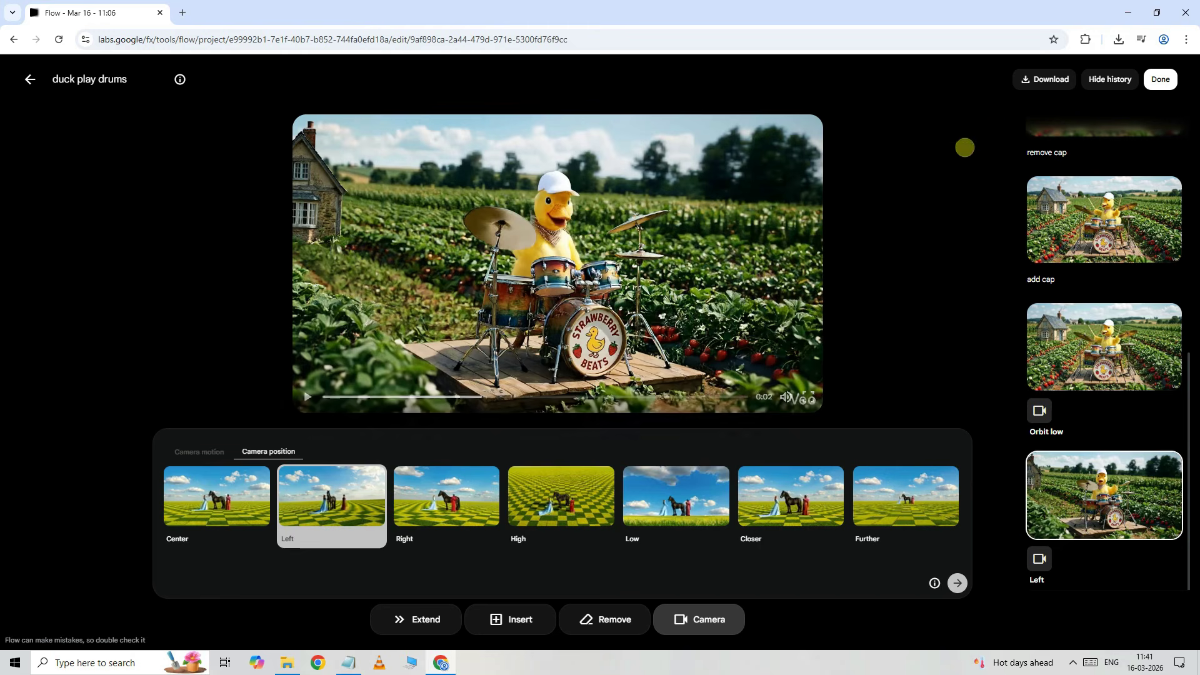
Step: Download the Left camera position clip at 720p original size and finish editing the video
click(1051, 80)
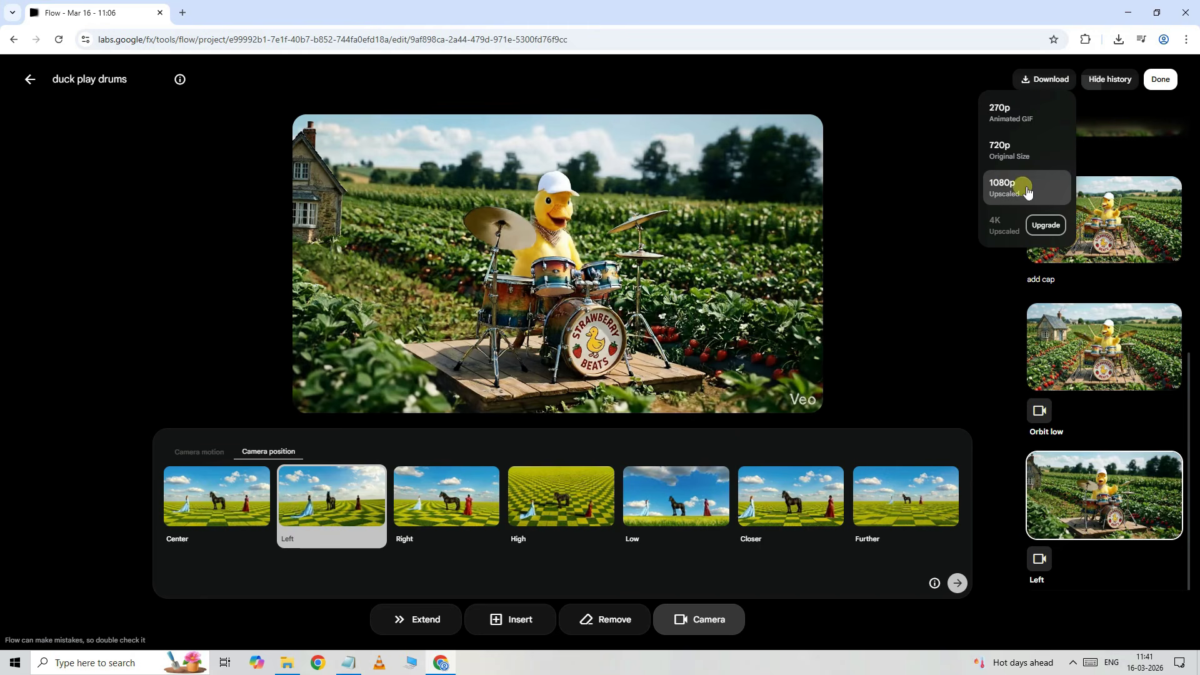
click(1010, 148)
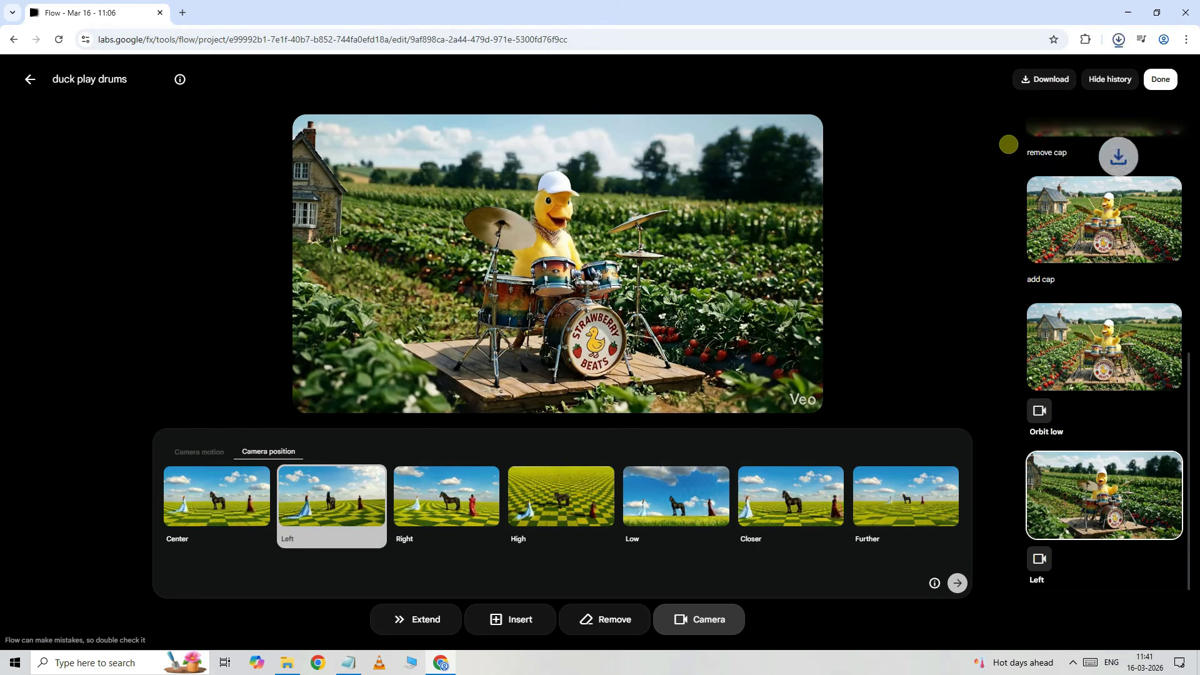
click(1160, 80)
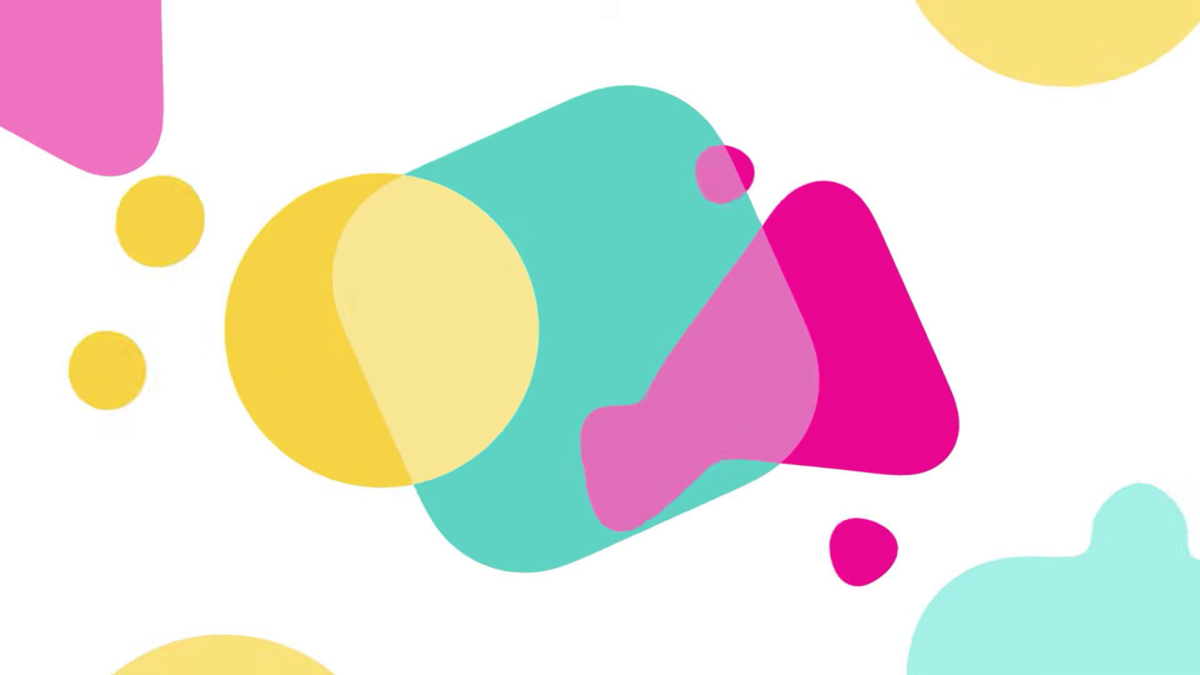